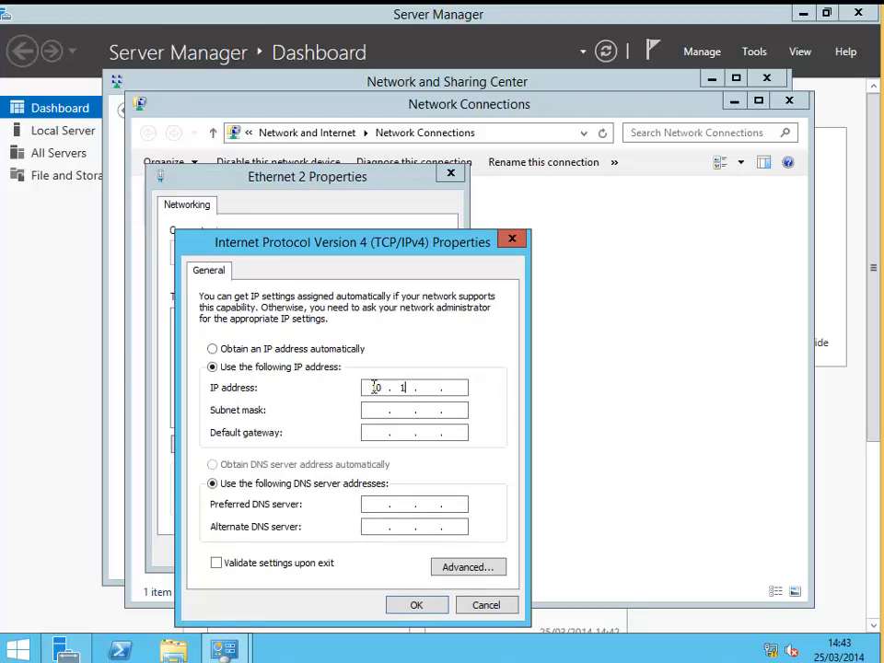
Set the IPv4 address to 10.1.1.1 with the default 255.0.0.0 subnet mask and confirm the adapter properties.
text(.1.1)
key(Tab)
click(417, 606)
click(365, 551)
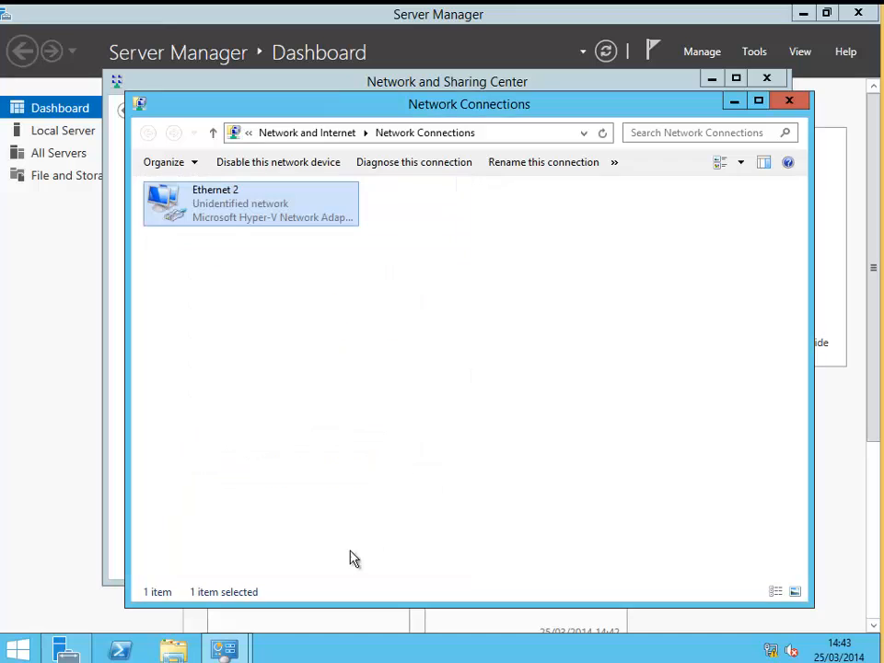
Close the Network Connections and Network and Sharing Center windows and minimize Server Manager.
click(789, 98)
click(768, 79)
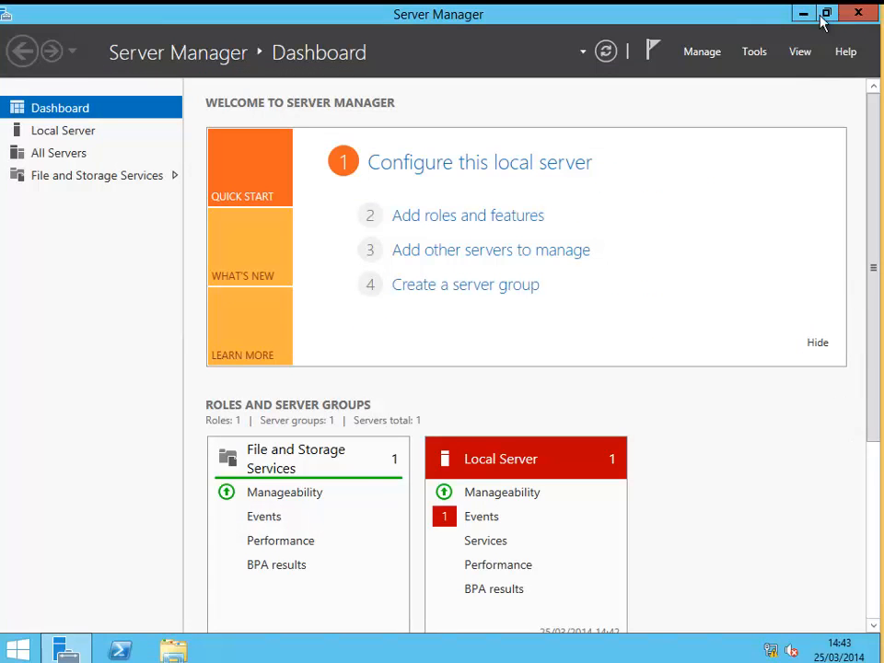
click(805, 14)
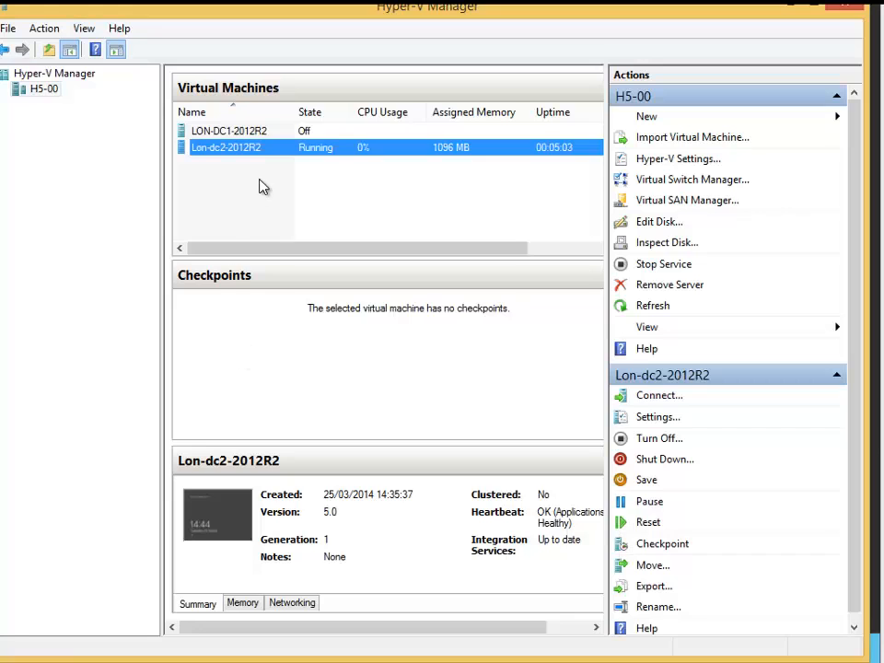
Take a checkpoint of the running Lon-dc2-2012R2 virtual machine.
click(259, 187)
click(323, 153)
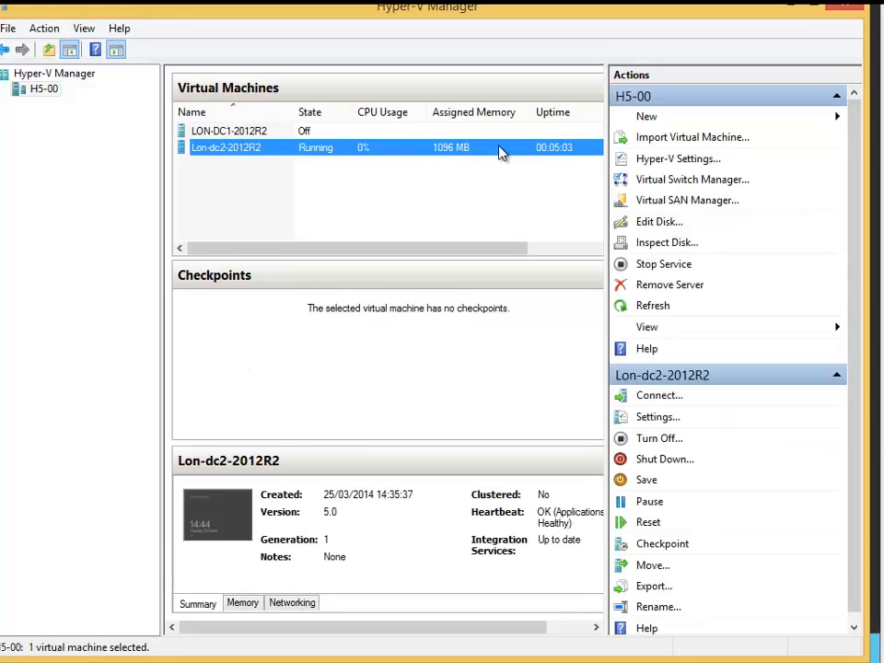
right_click(411, 153)
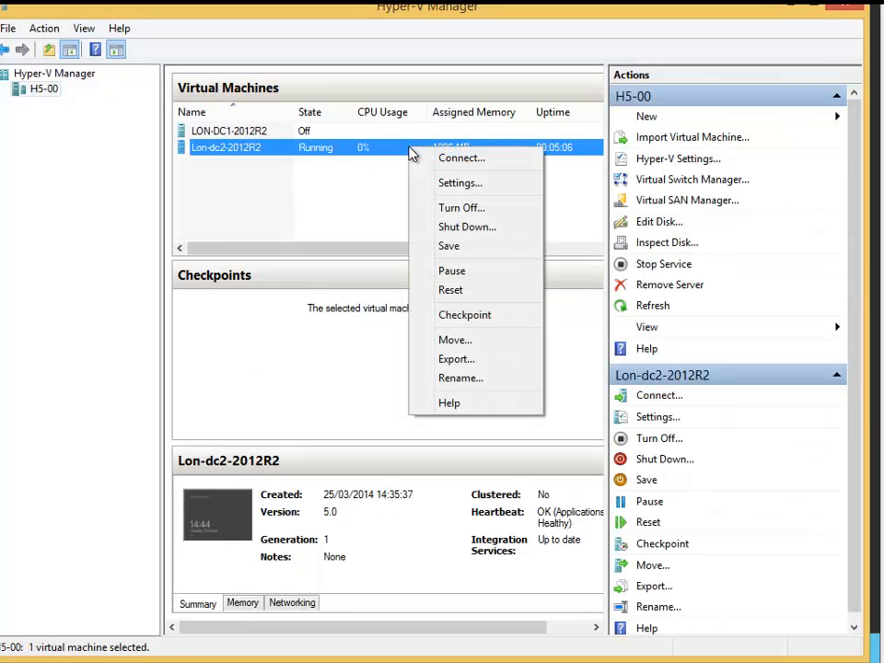
click(471, 318)
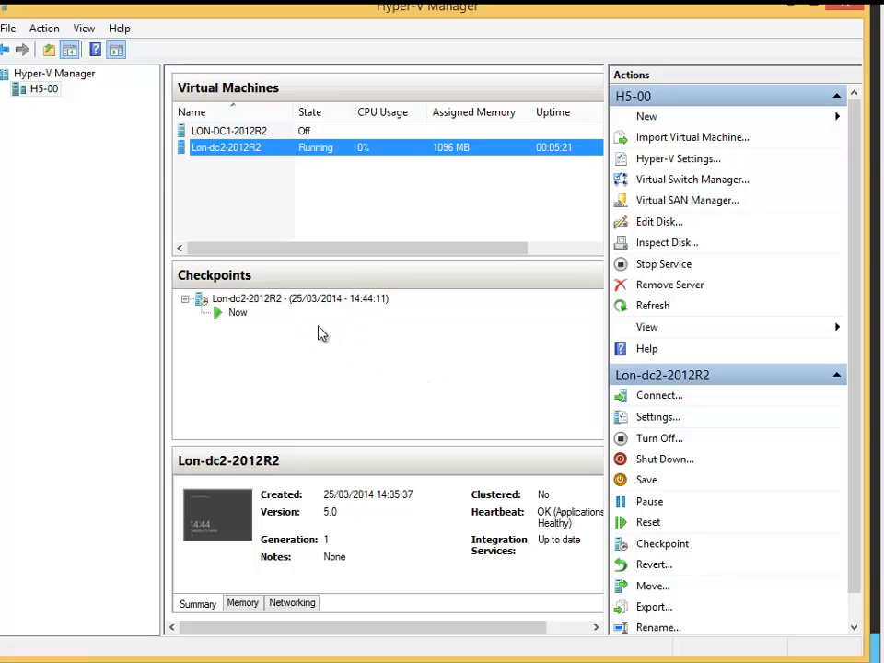
Connect to the Lon-dc2-2012R2 virtual machine and open its Control Panel.
right_click(258, 153)
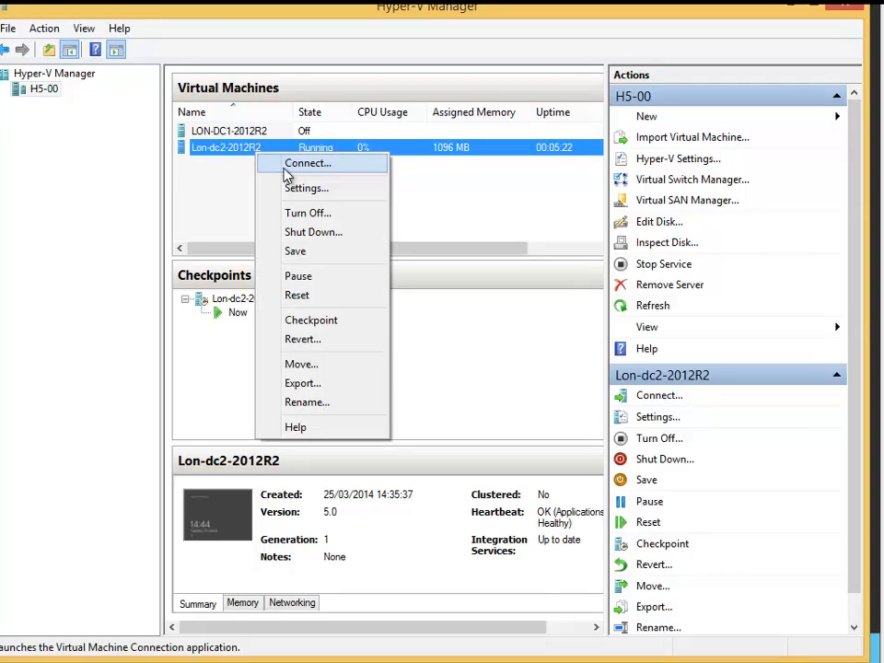
click(288, 166)
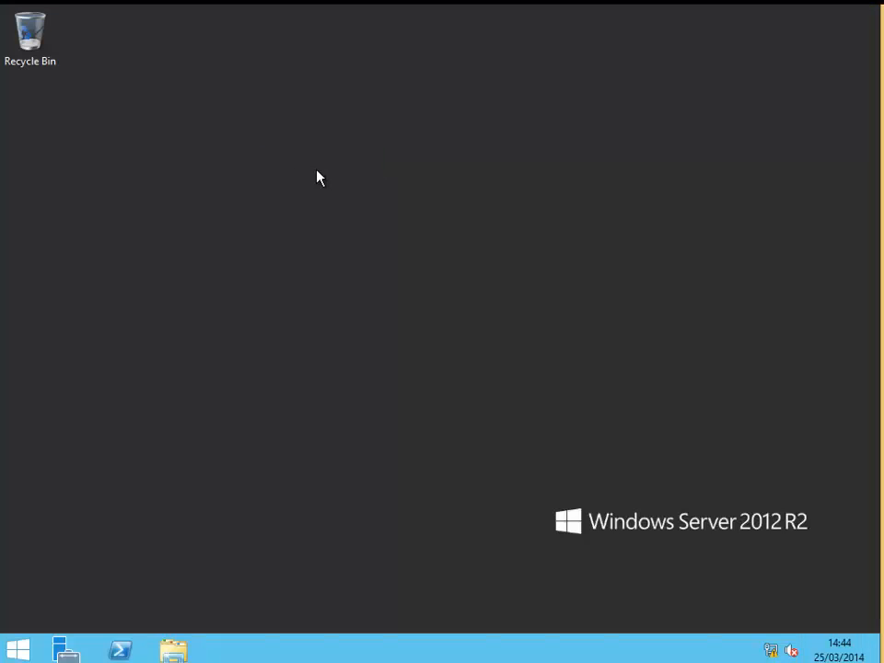
click(16, 651)
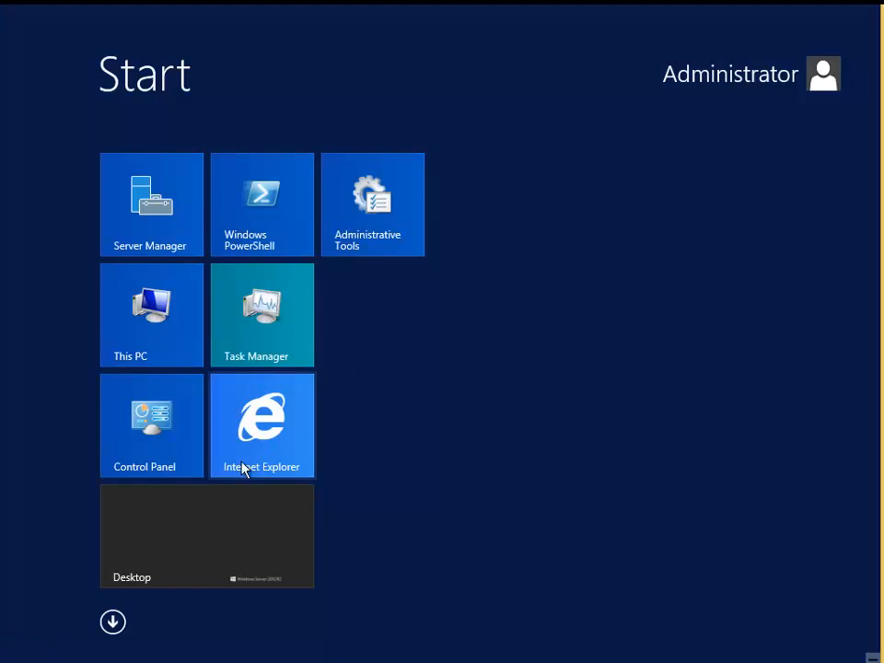
click(162, 450)
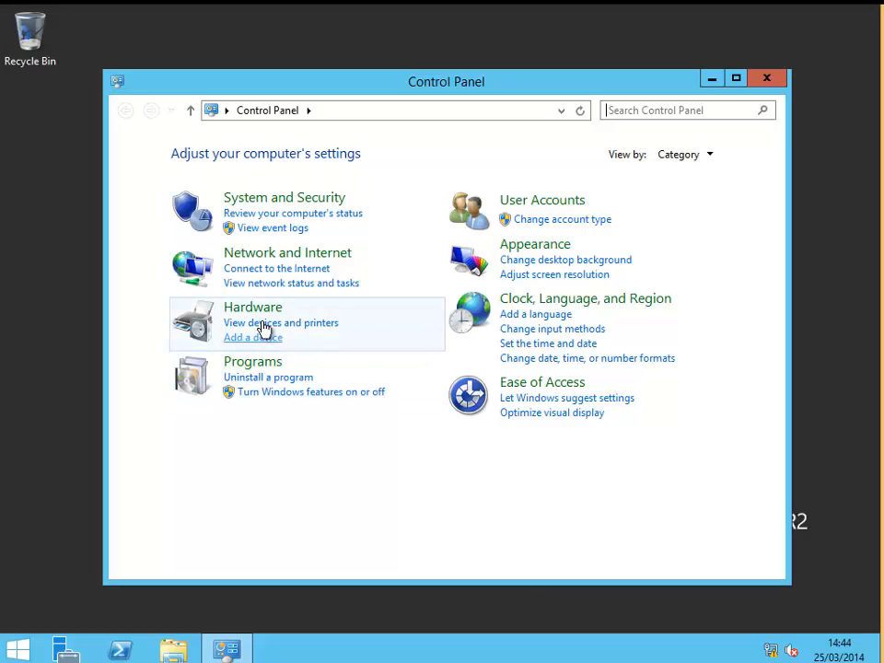
Open the Internet Protocol Version 4 properties of the Ethernet 2 adapter through Network and Sharing Center.
click(276, 254)
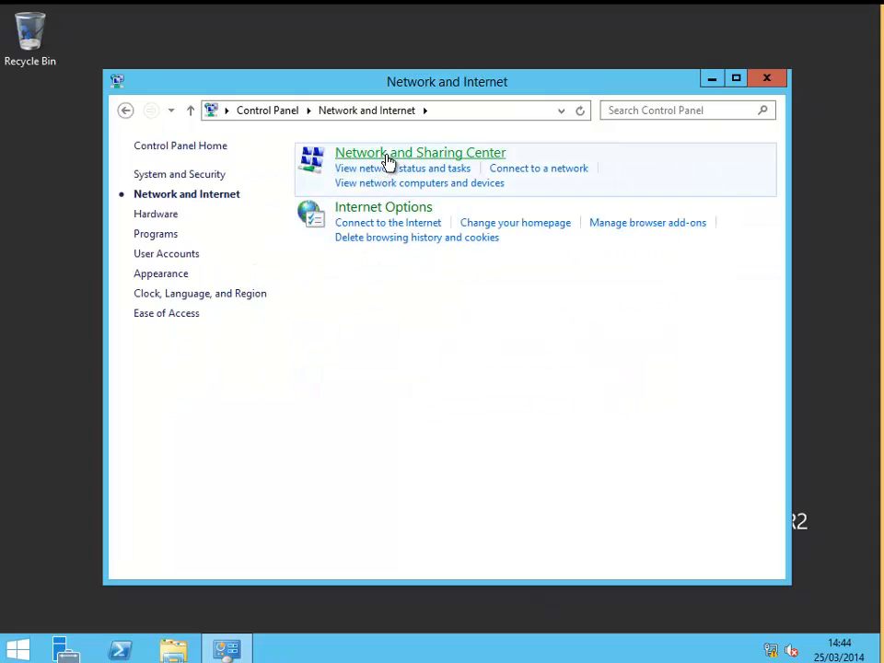
click(387, 157)
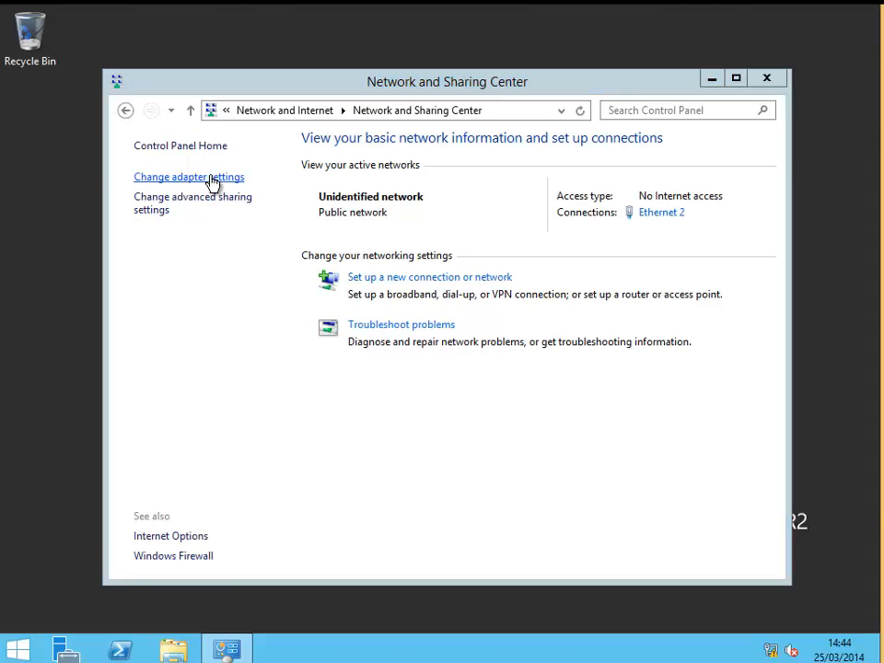
click(210, 178)
click(189, 212)
right_click(193, 211)
click(263, 366)
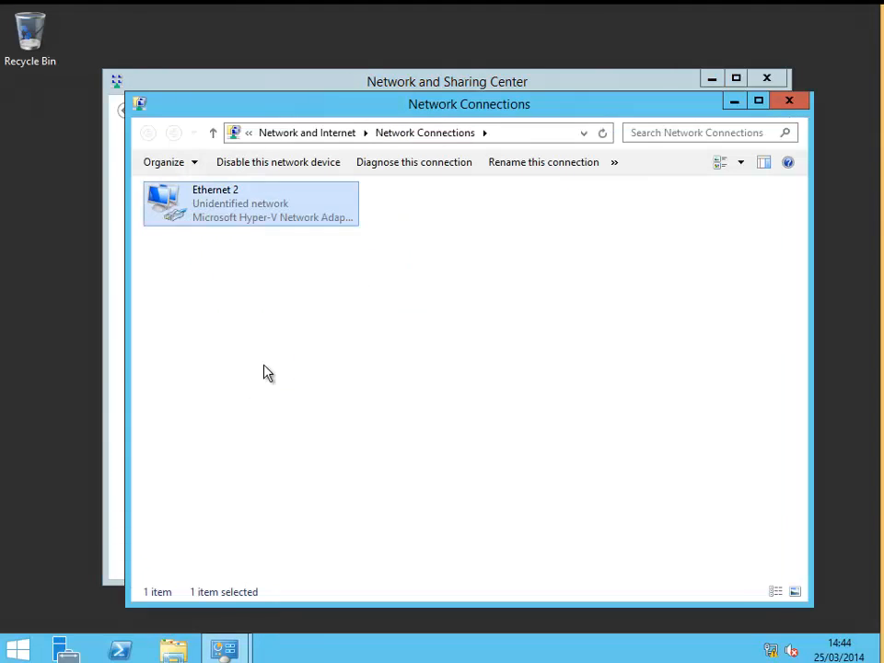
click(340, 420)
double_click(340, 420)
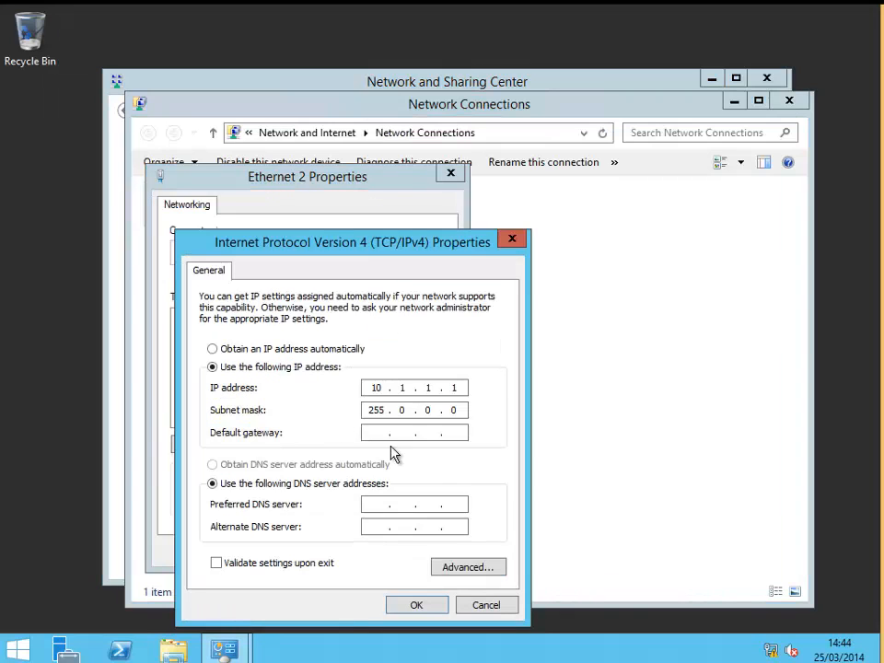
Change the IPv4 address to 200.100.100.1 with subnet mask 255.255.255.0, confirm, and close the network windows.
double_click(386, 389)
text(200 . 100 . 100)
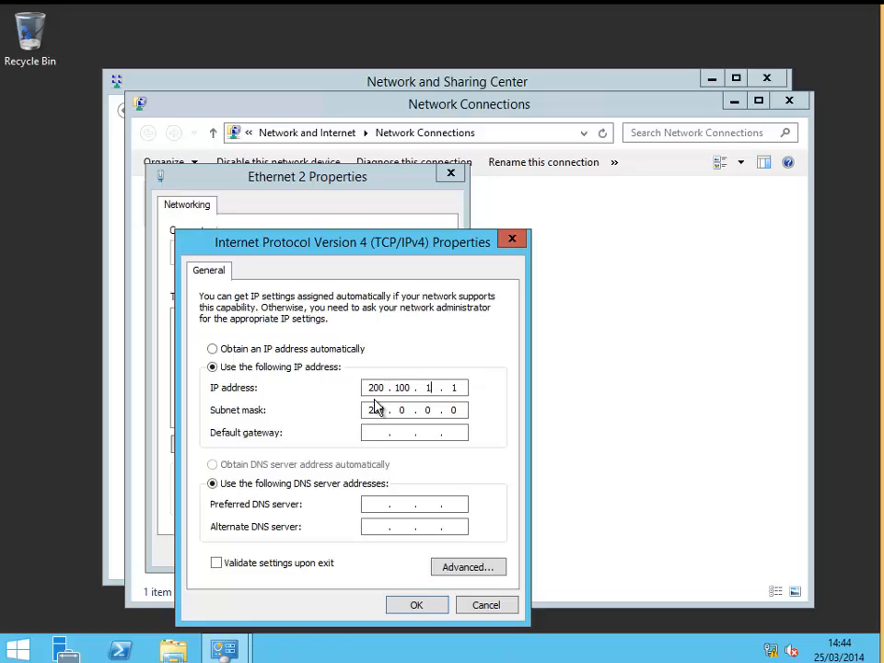
key(Tab)
text(255 . 255 . 255)
click(413, 608)
click(359, 550)
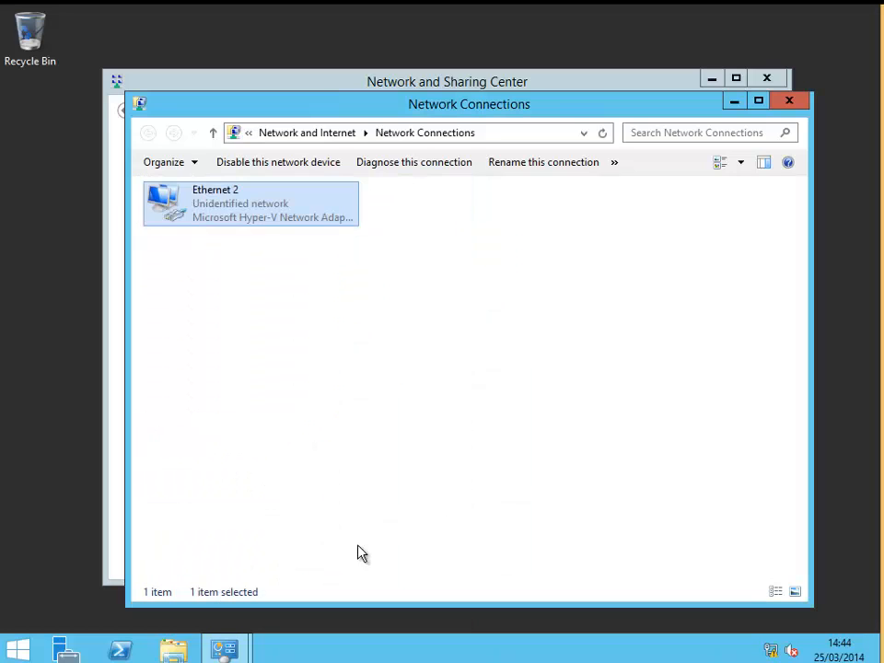
click(789, 101)
click(768, 79)
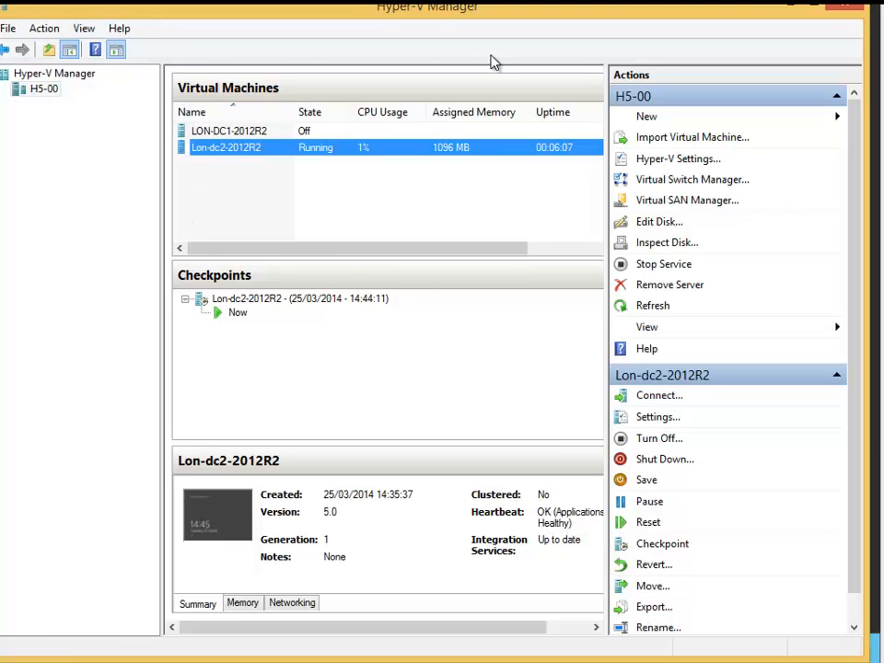
Try to revert the Lon-dc2-2012R2 virtual machine from its context menu.
right_click(230, 157)
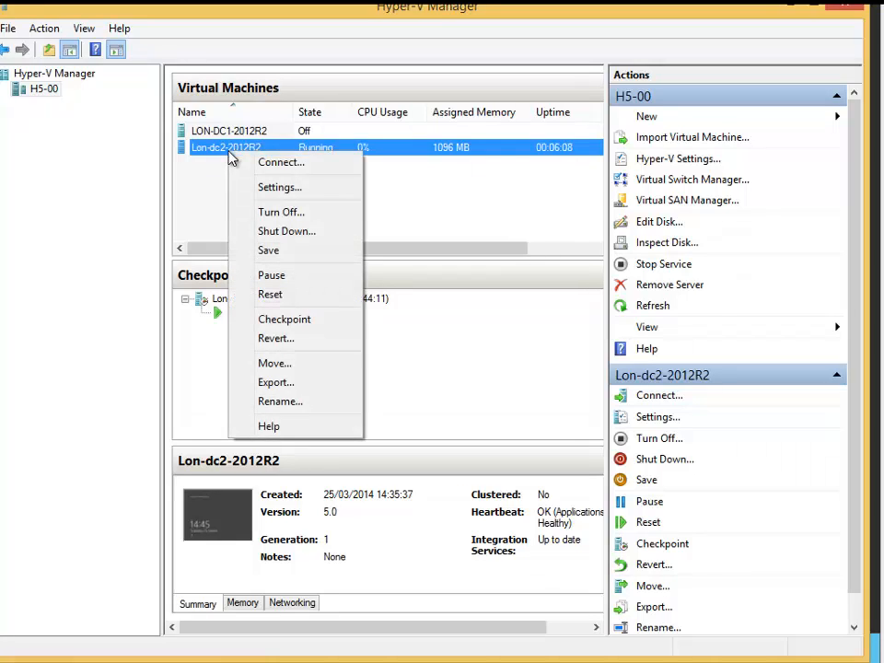
click(249, 343)
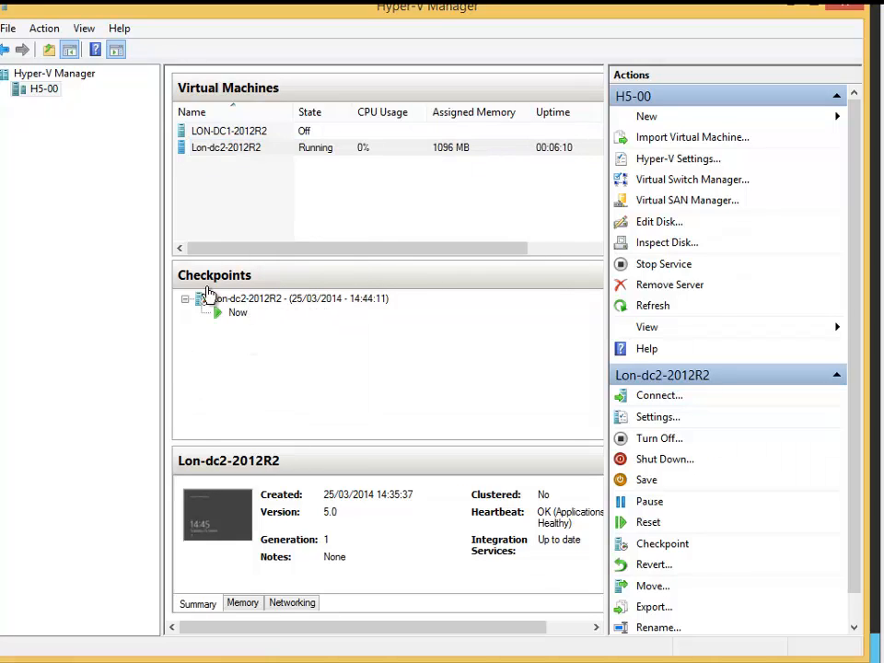
click(246, 315)
Apply the 14:44:11 checkpoint, choosing to create a checkpoint of the current state first.
click(301, 304)
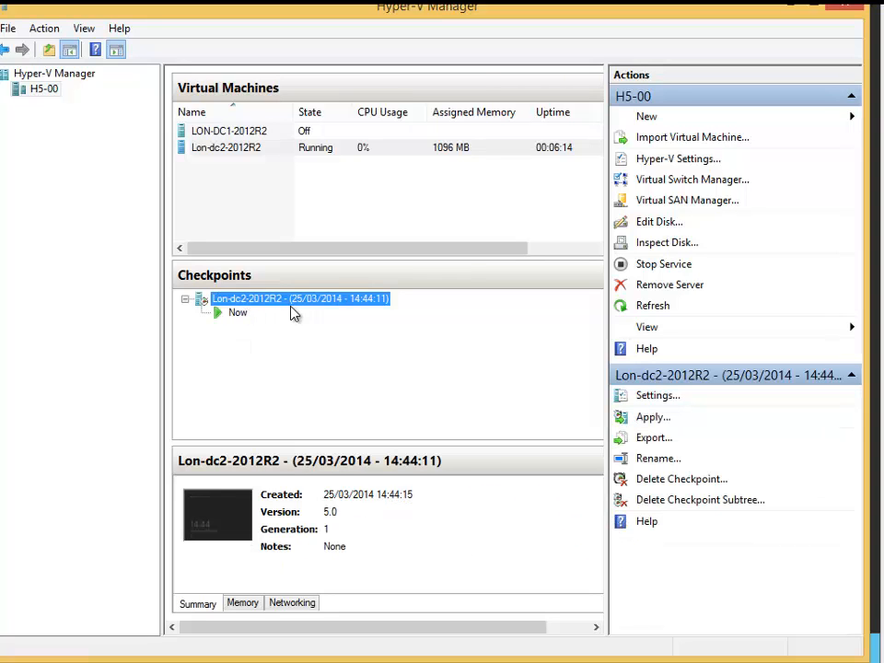
right_click(300, 309)
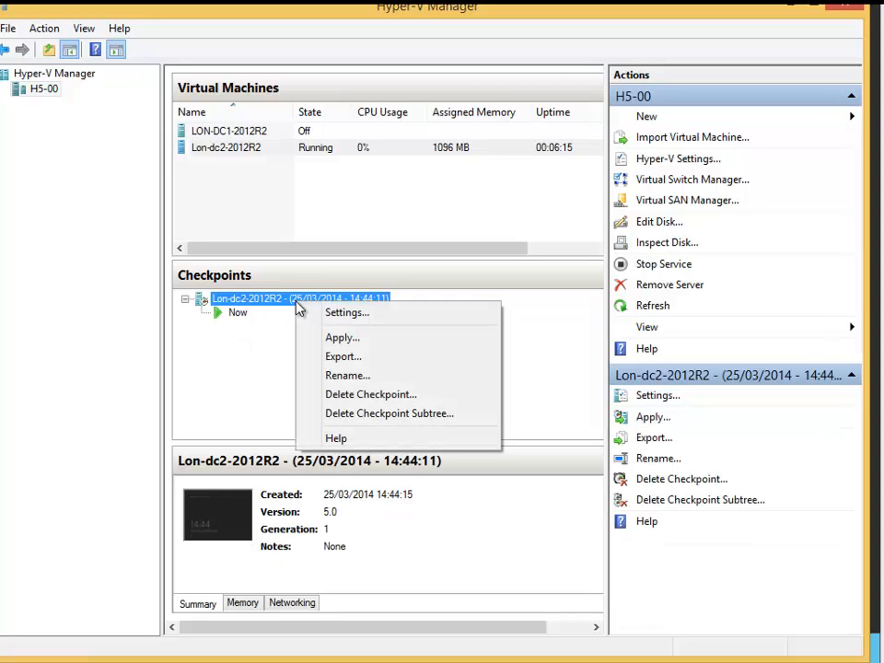
click(332, 338)
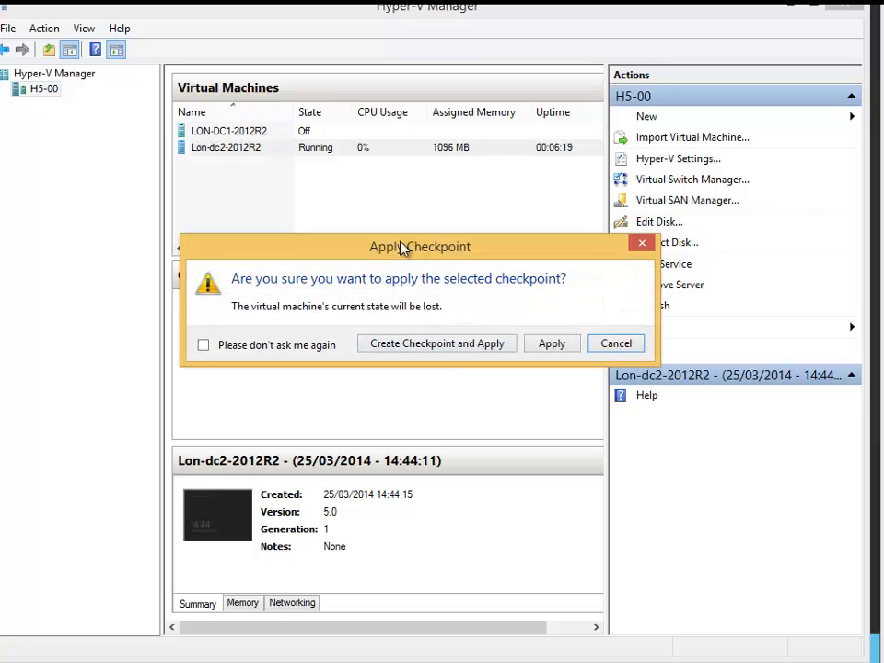
drag(402, 247, 382, 231)
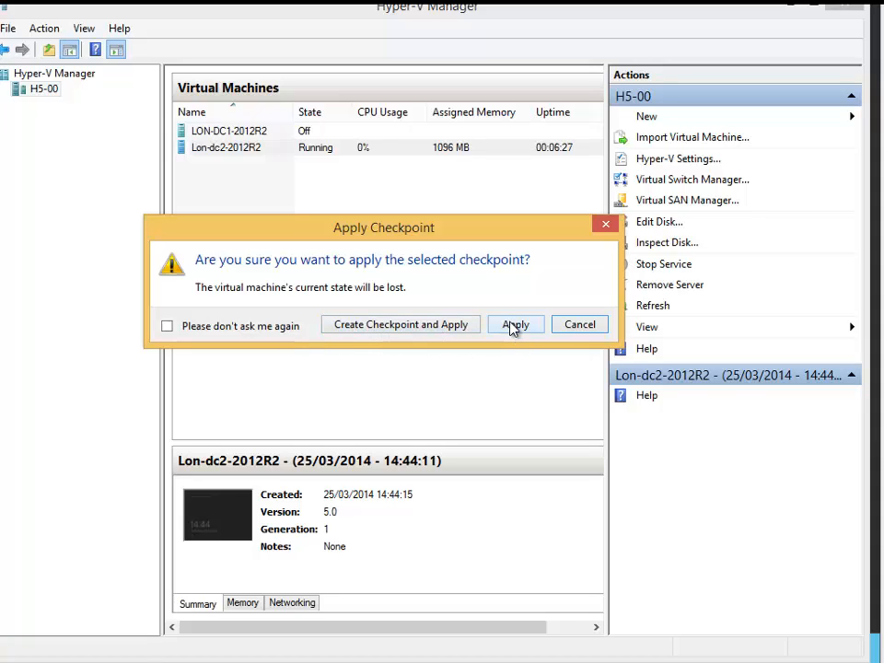
click(436, 330)
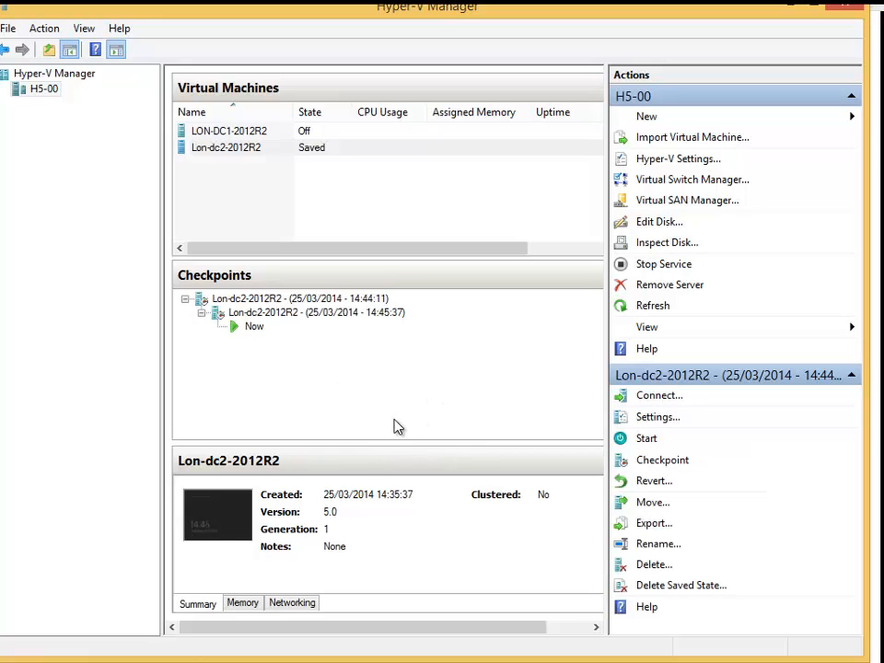
Rename the new checkpoint to "Lon-dc2-2012R2 - IP 200.100.100.1".
click(311, 313)
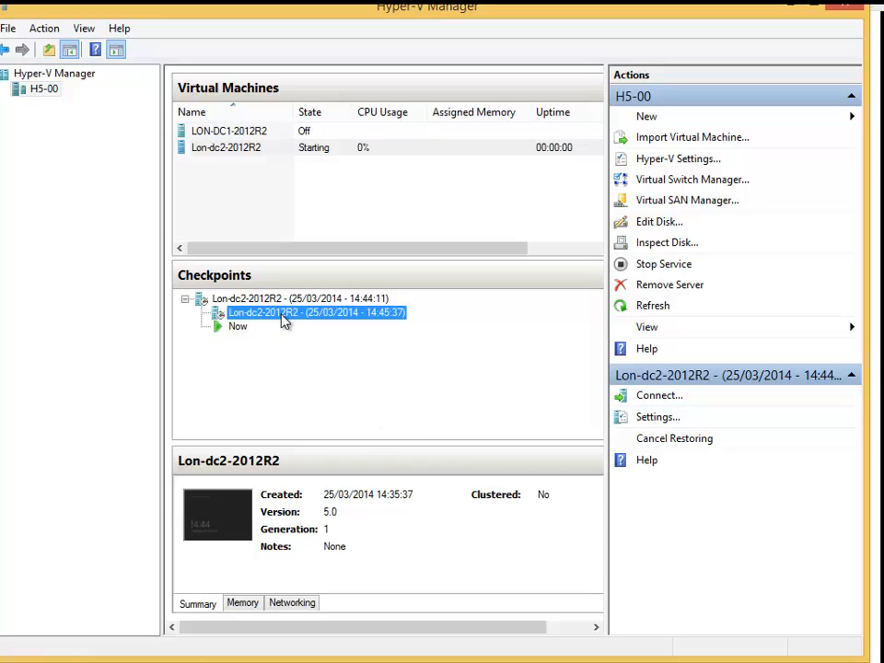
key(F2)
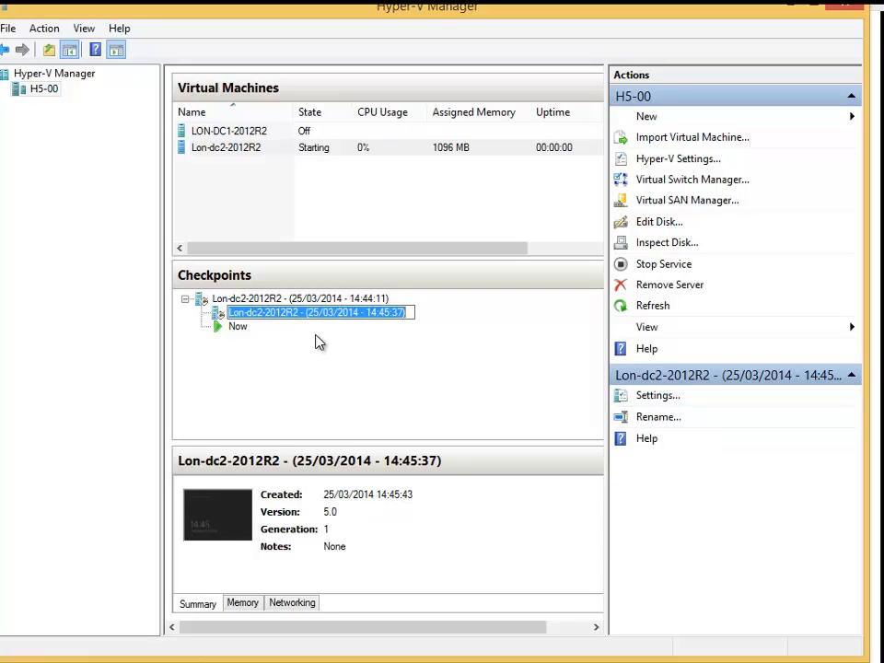
drag(309, 314, 441, 312)
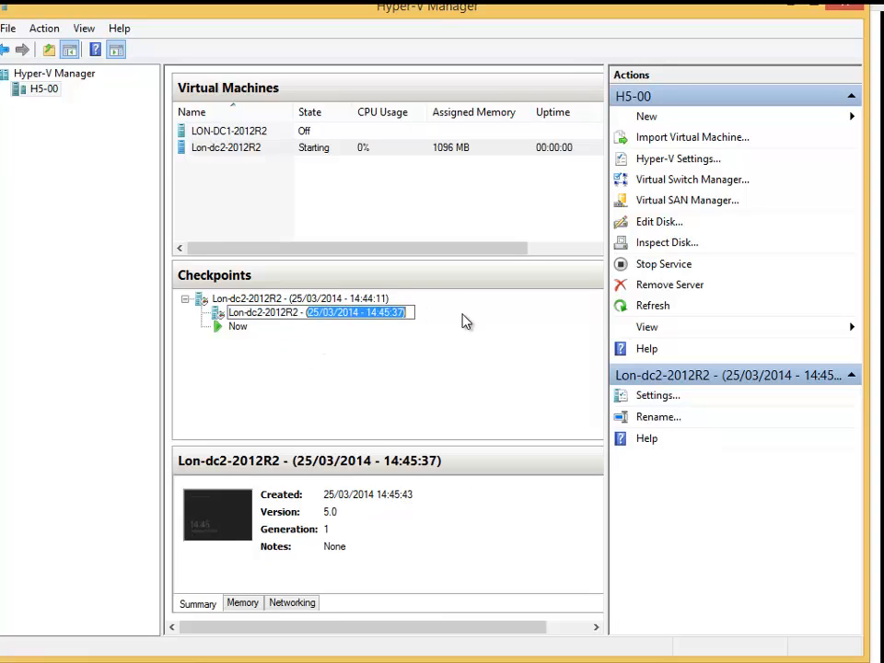
text(()
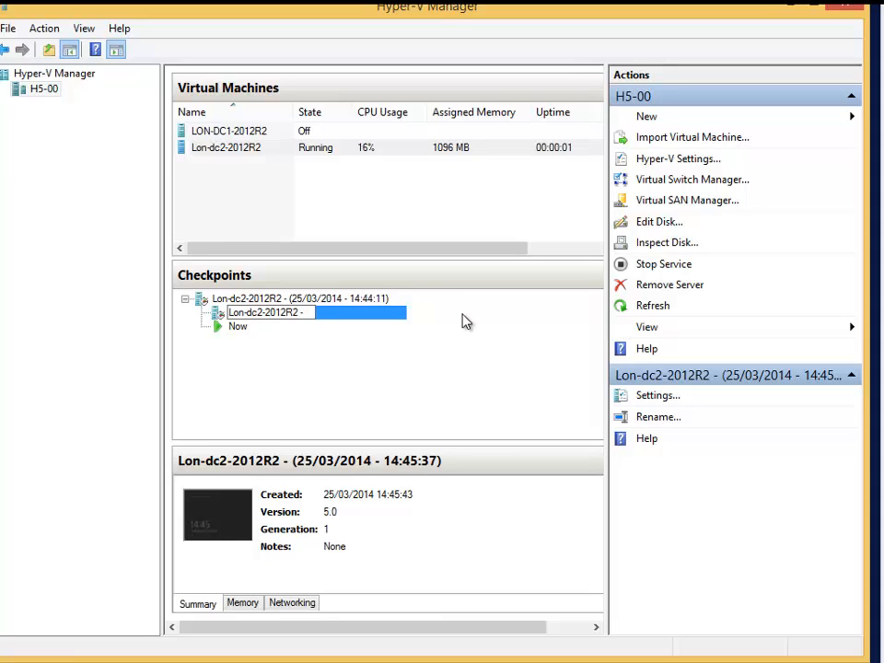
text(IP 200)
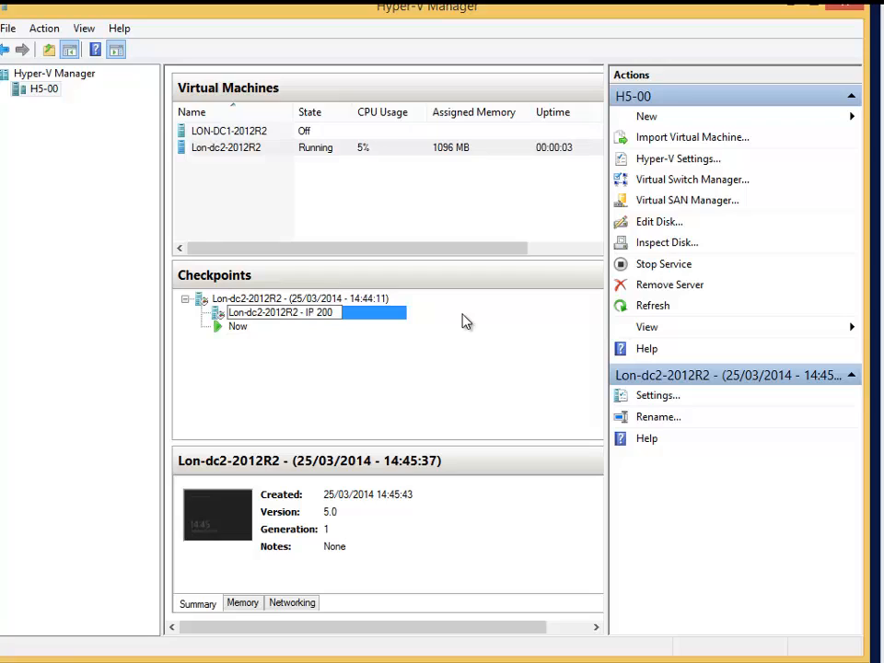
text(.100.100.)
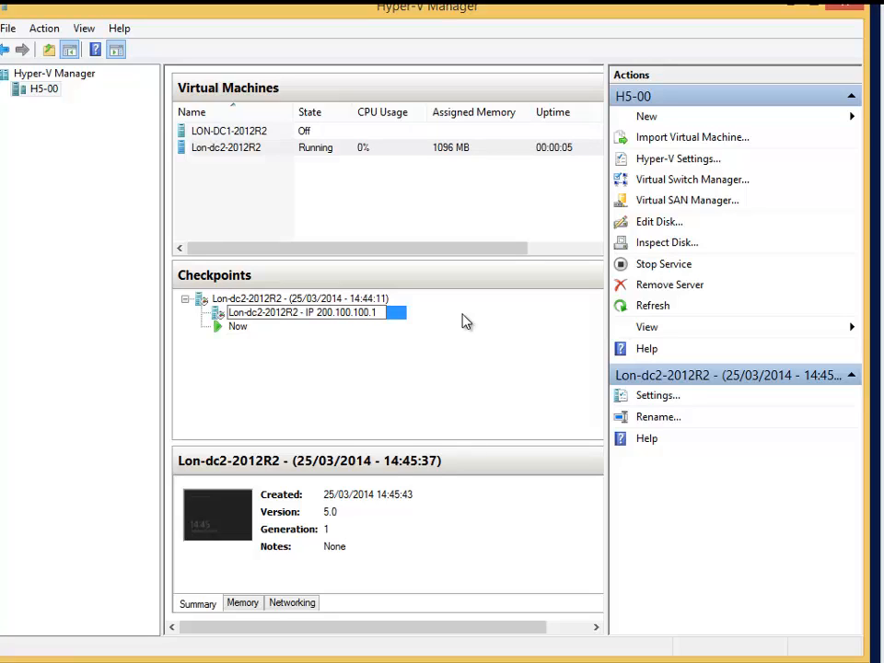
text(1)
Rename the original checkpoint to "Lon-dc2-2012R2 - IP:10.1.1.1".
click(384, 300)
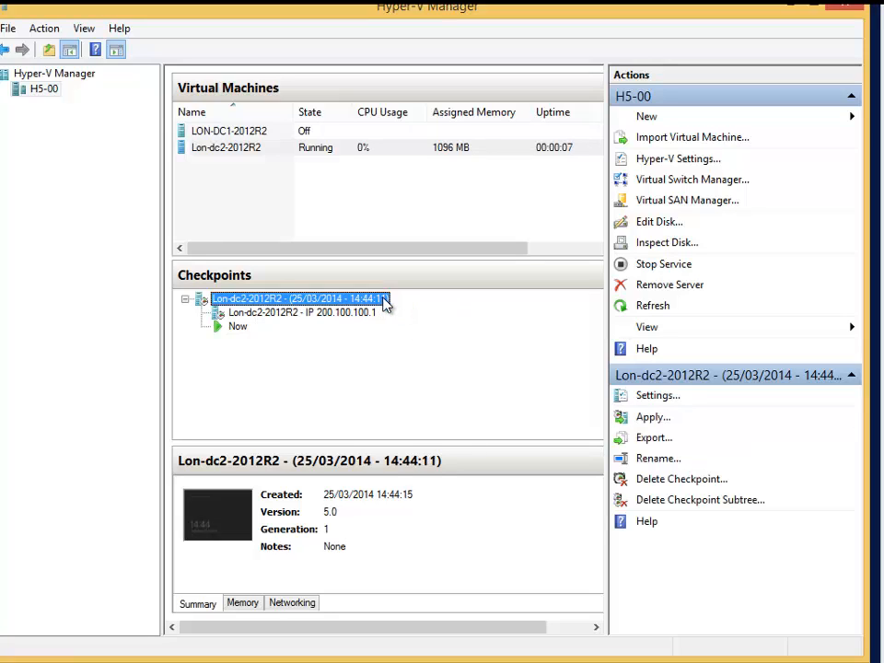
click(313, 300)
drag(292, 298, 410, 302)
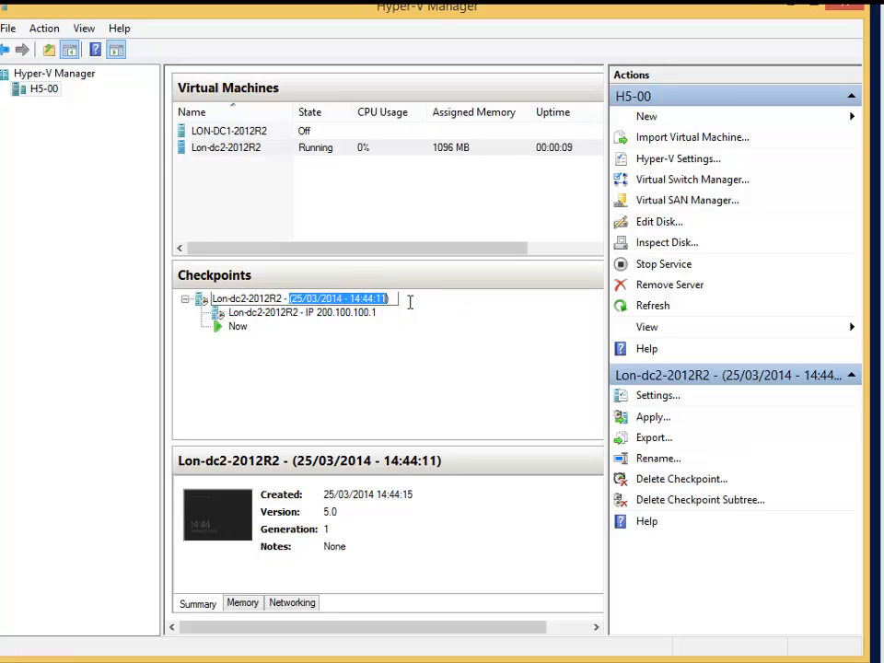
text(IP)
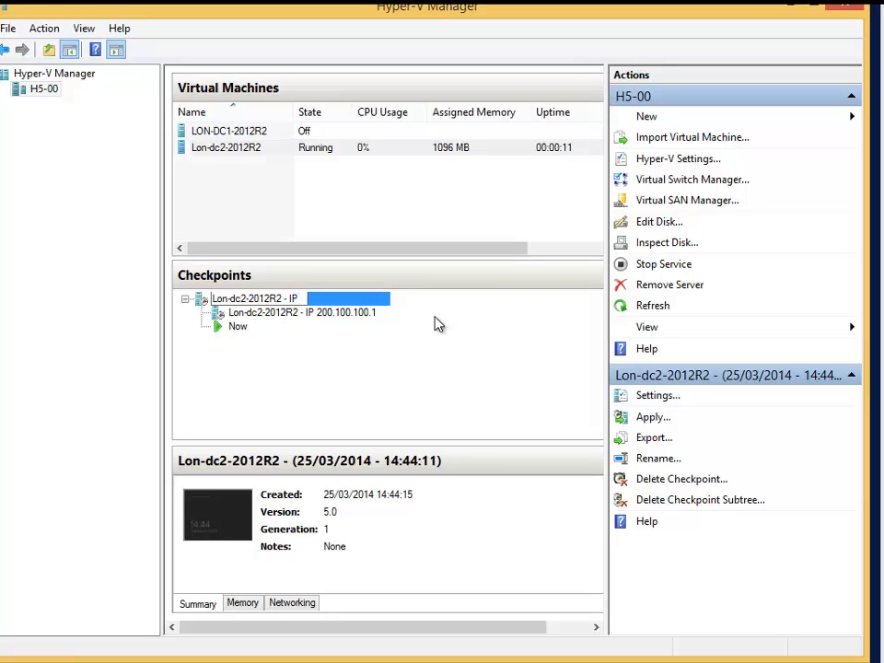
text(:10.1.1.1)
key(Return)
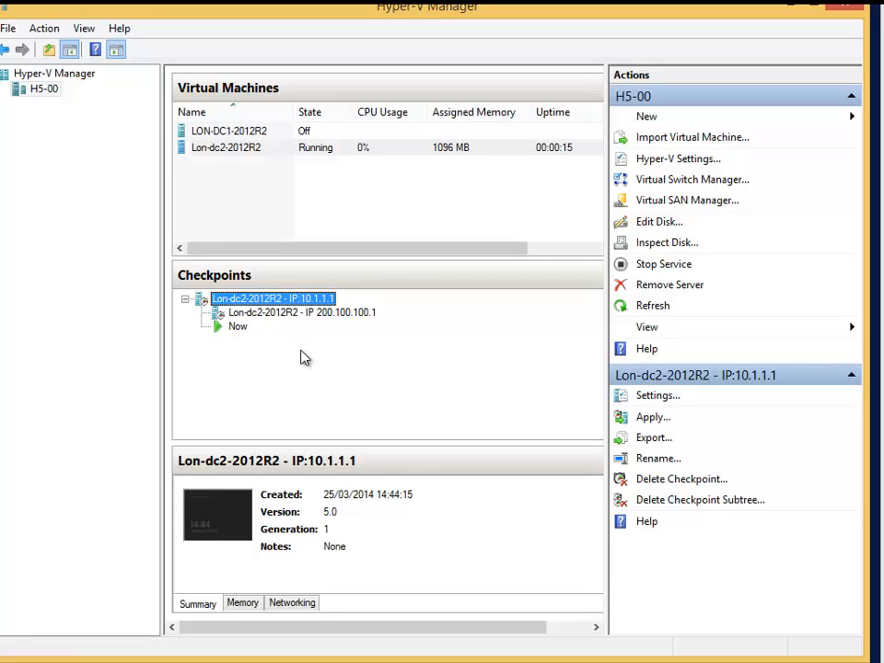
Apply the Lon-dc2-2012R2 - IP:10.1.1.1 checkpoint without creating a checkpoint of the current state.
click(363, 315)
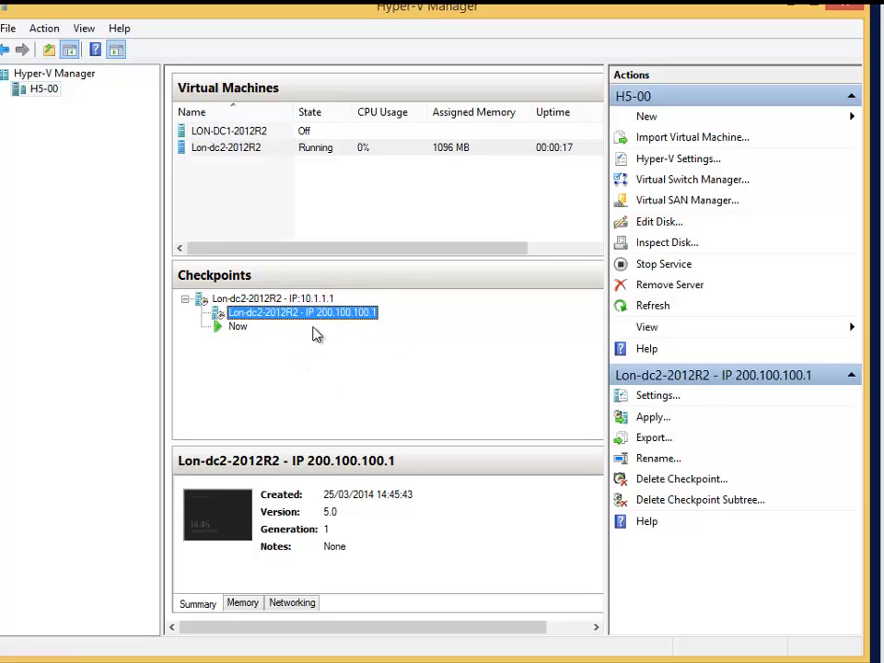
click(243, 300)
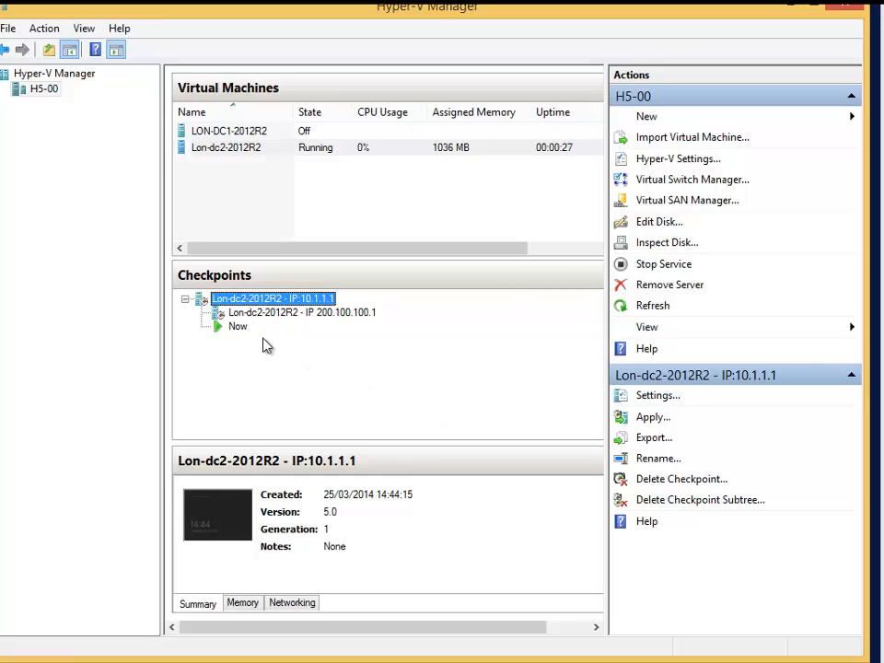
right_click(280, 305)
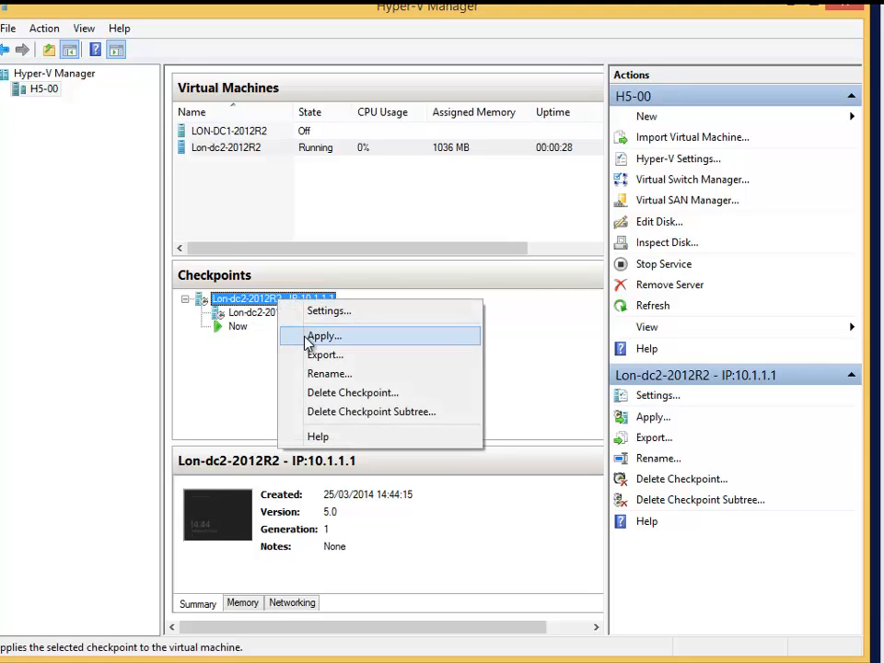
click(311, 337)
click(550, 343)
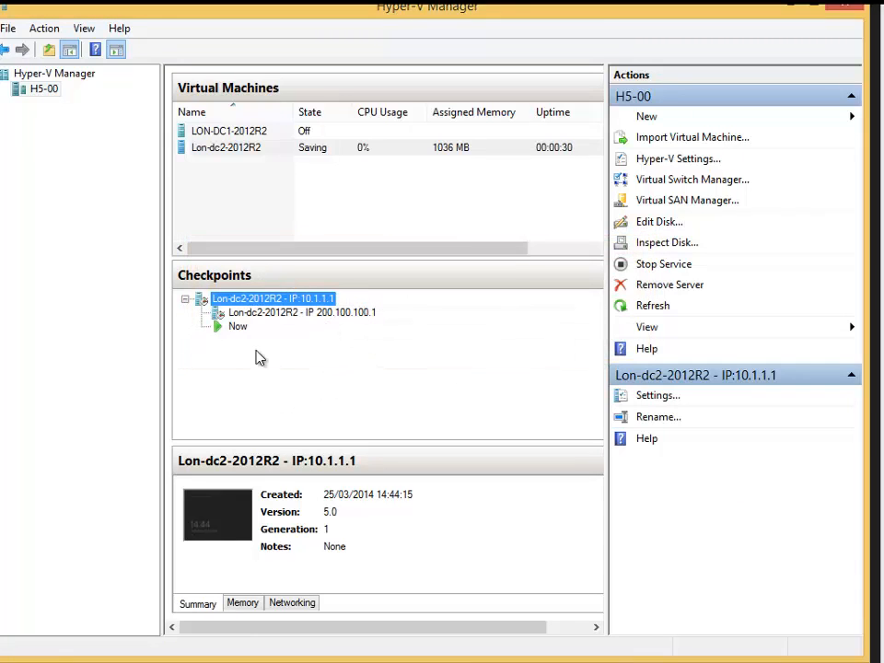
Connect to the Lon-dc2-2012R2 virtual machine and sign in by entering the Administrator password.
click(238, 149)
right_click(238, 150)
click(276, 156)
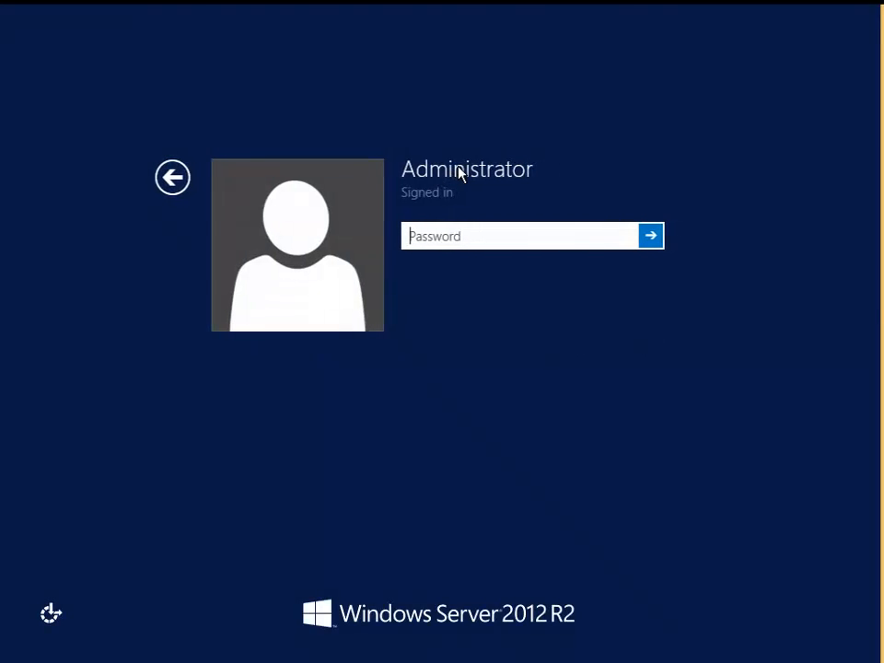
text(P)
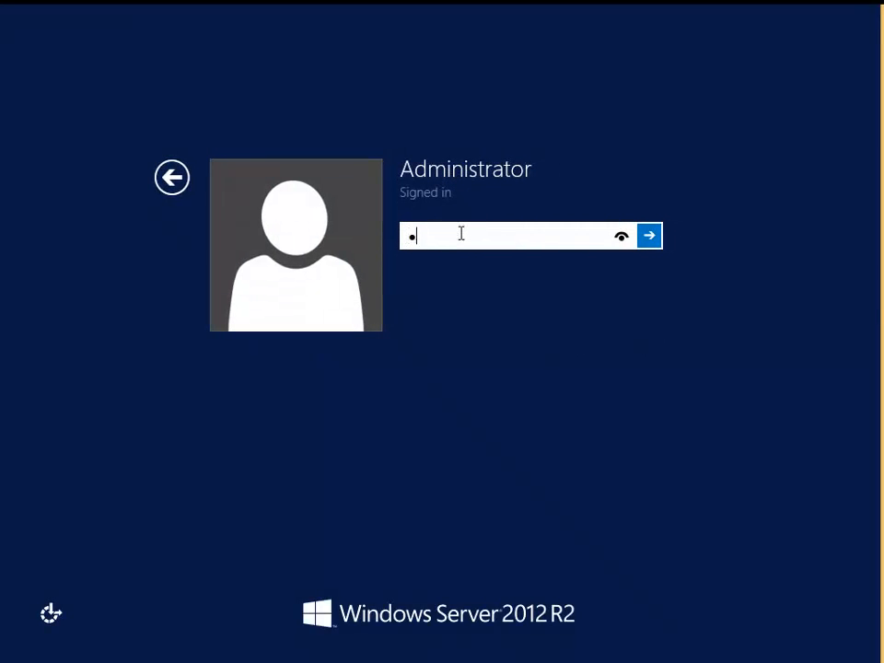
key(Return)
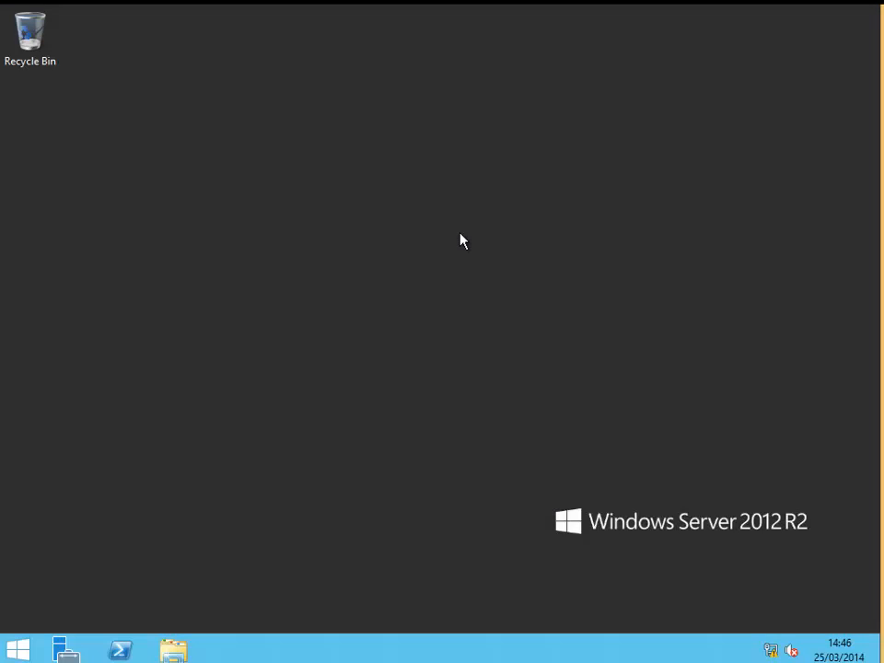
Open the Ethernet 2 adapter's IPv4 properties through Control Panel and inspect its IP address.
click(25, 654)
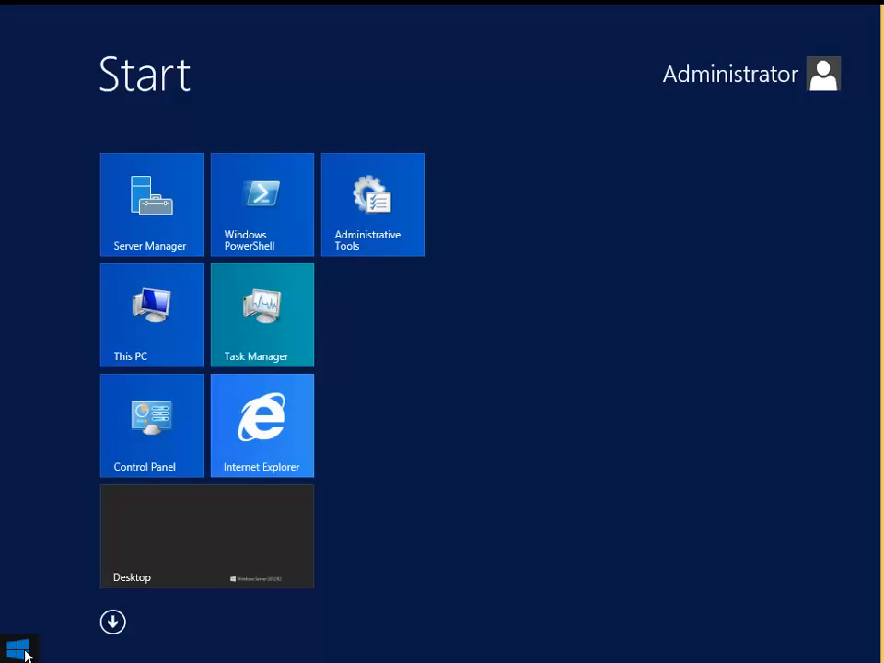
click(162, 456)
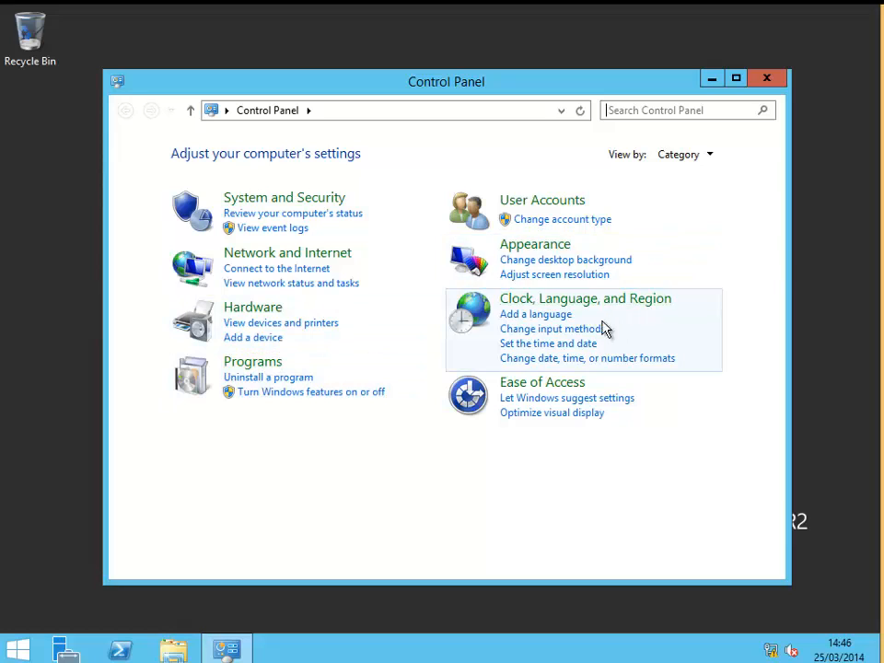
click(343, 254)
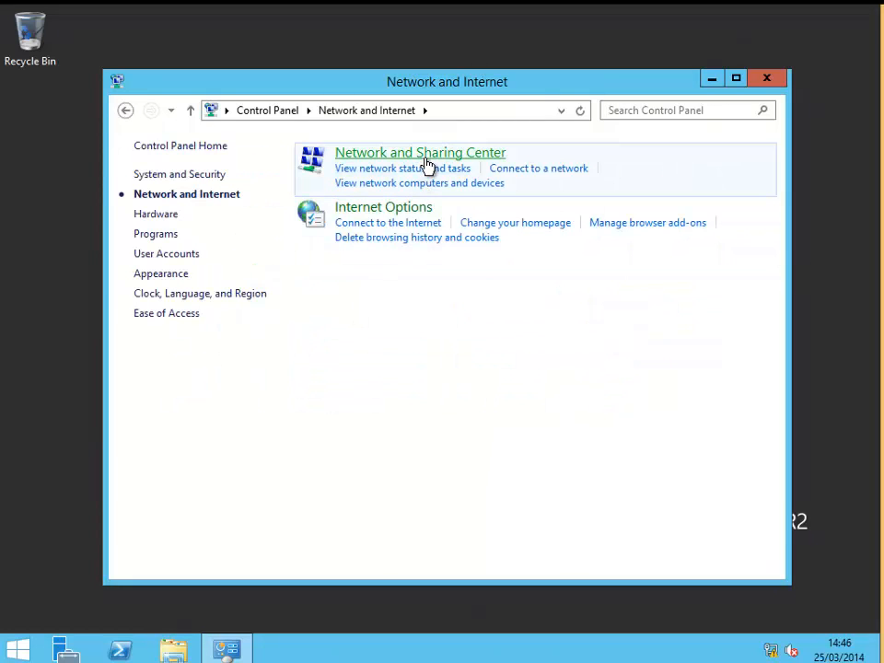
click(204, 178)
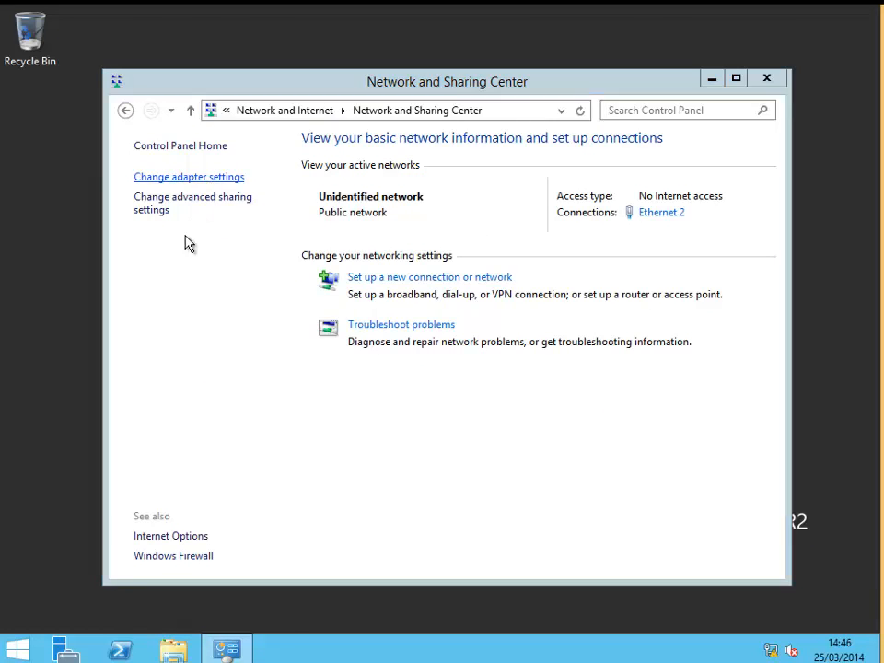
click(216, 218)
right_click(216, 209)
click(253, 362)
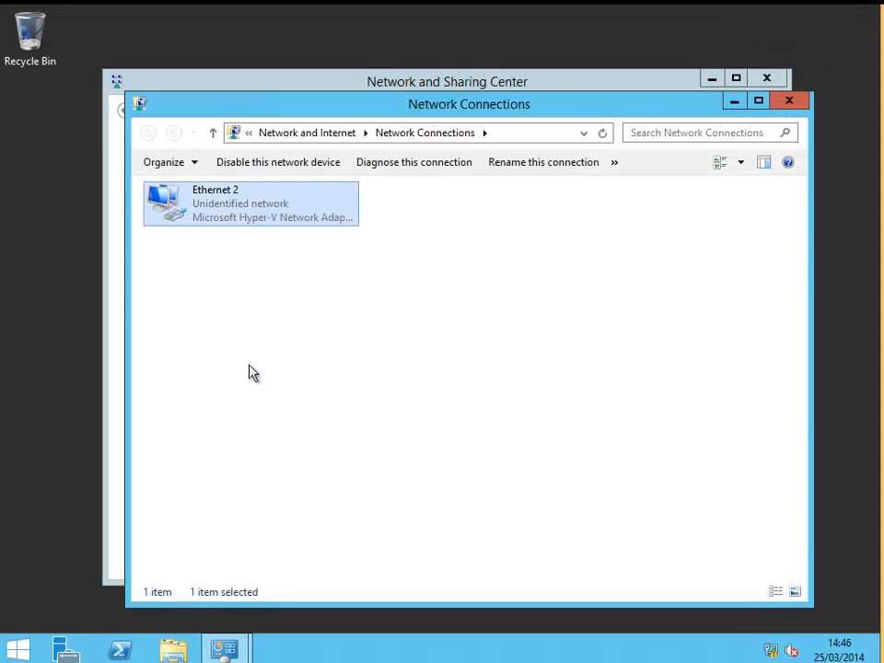
double_click(309, 419)
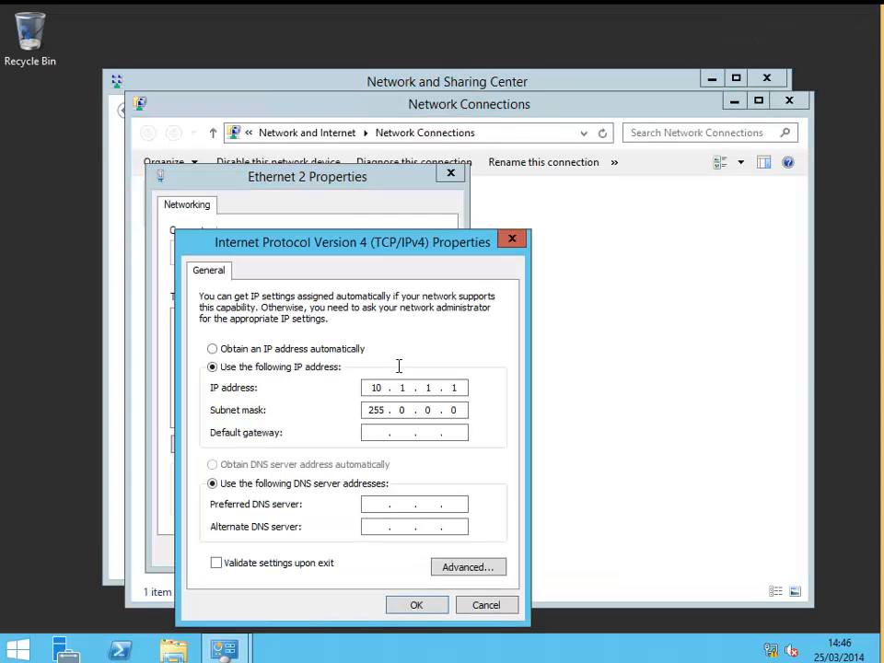
drag(365, 388, 461, 388)
click(458, 388)
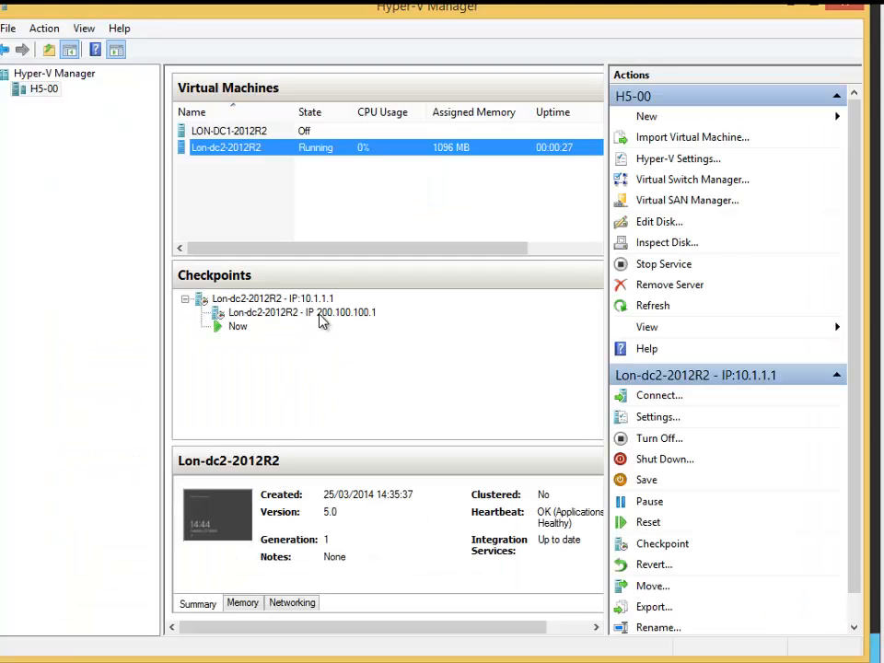
Apply the Lon-dc2-2012R2 - IP 200.100.100.1 checkpoint without creating a checkpoint of the current state.
click(322, 314)
right_click(322, 319)
click(350, 355)
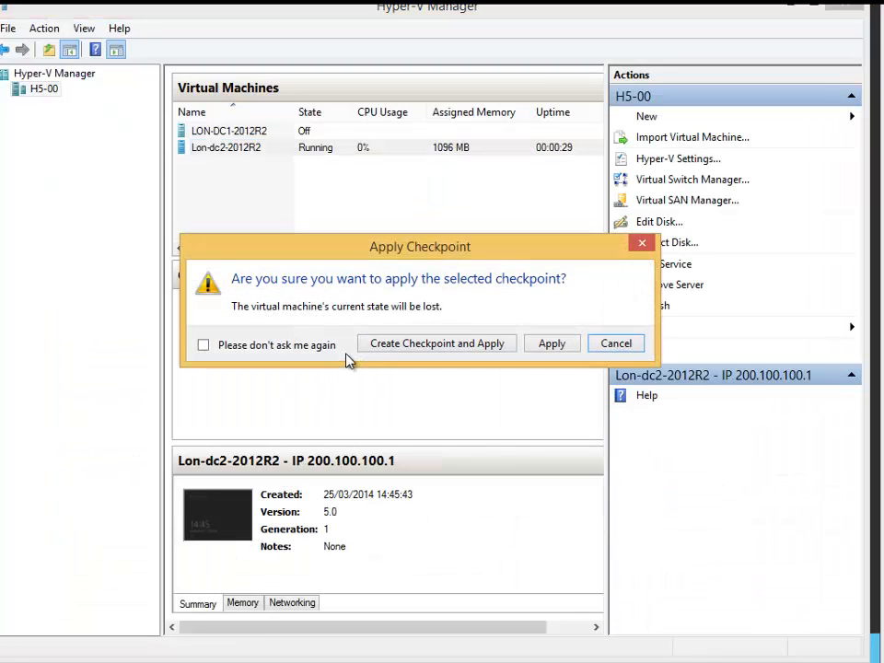
click(553, 344)
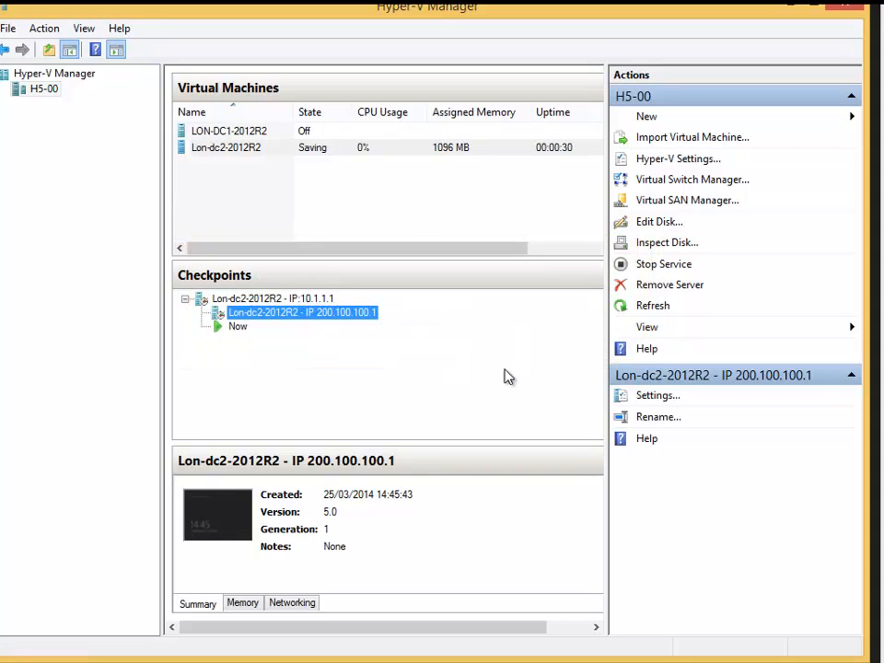
Connect to the Lon-dc2-2012R2 virtual machine again and sign in by entering the Administrator password.
right_click(228, 150)
click(254, 155)
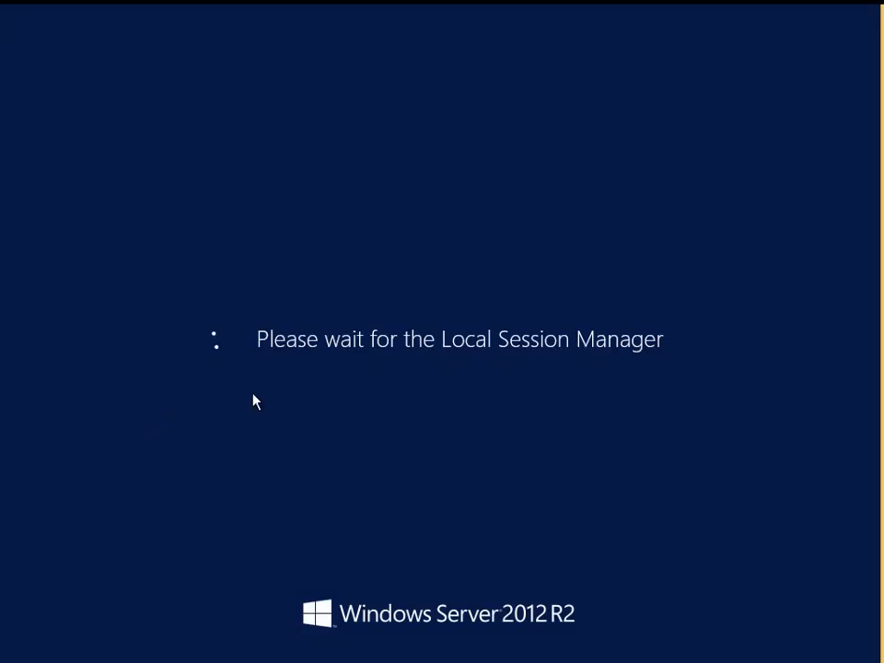
text(Pa$$w0rd)
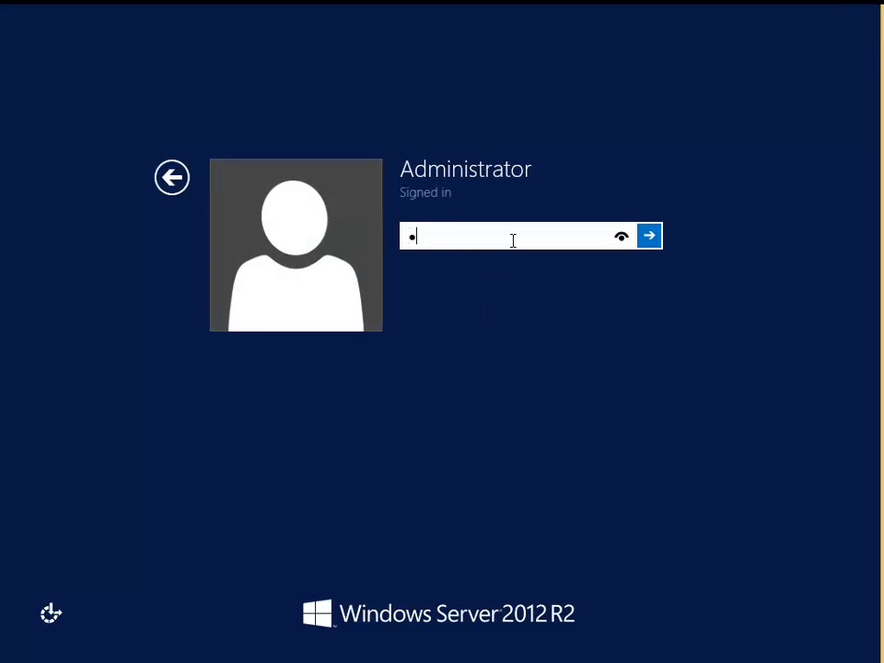
key(Return)
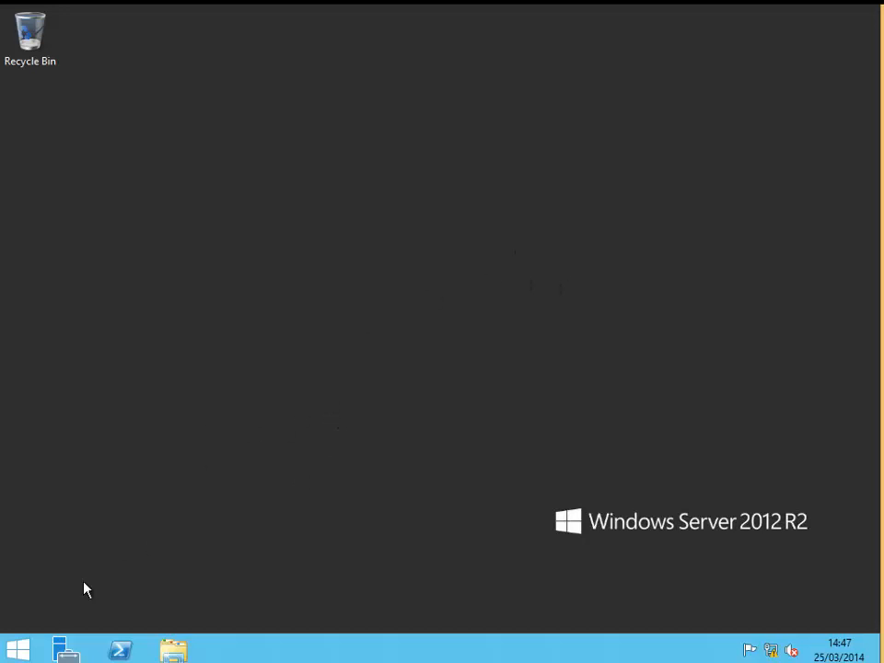
Open Network Connections by searching for and running ncpa.cpl from Start.
click(26, 648)
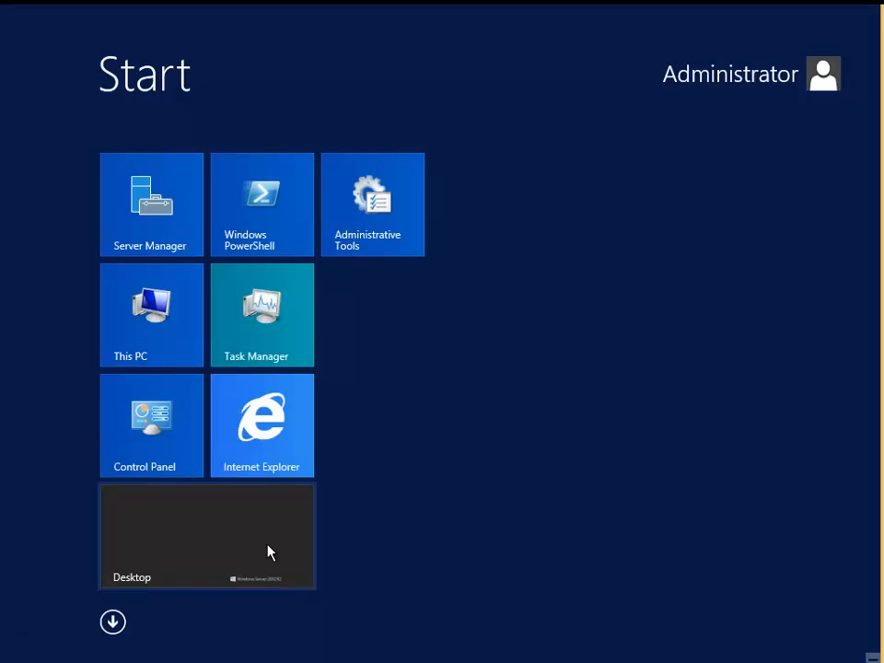
text(nc)
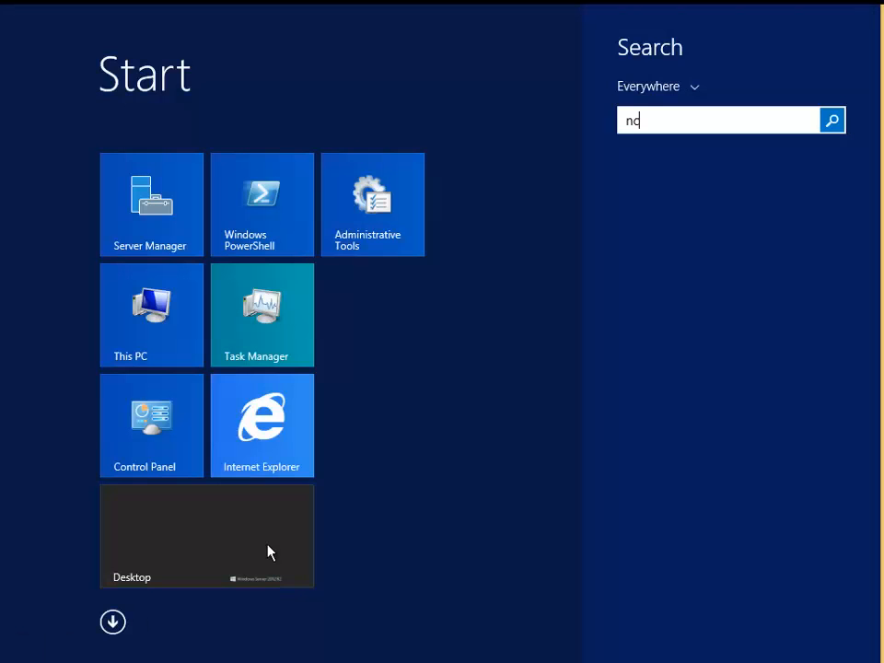
text(pa.cpl)
key(Return)
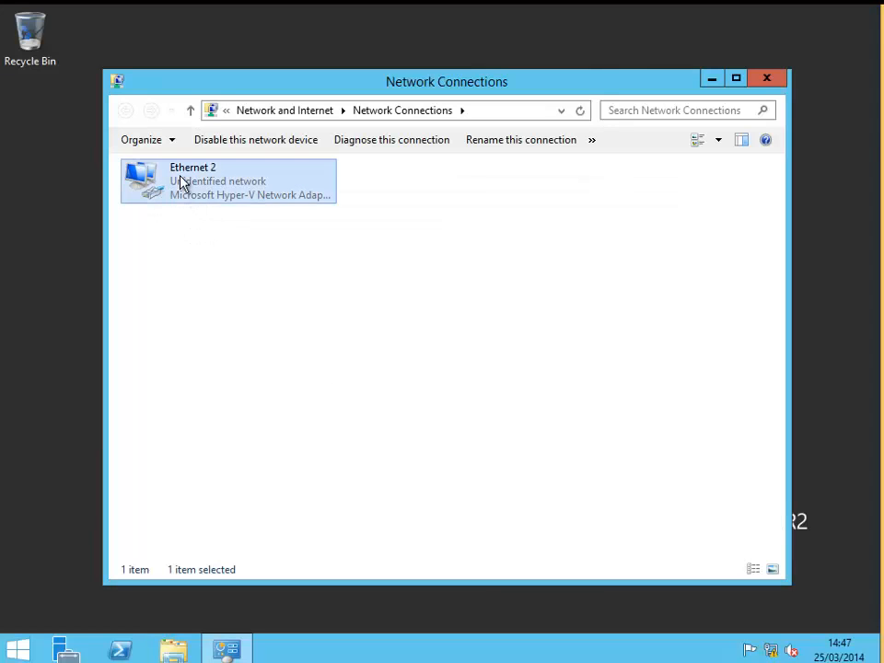
Inspect the Ethernet 2 adapter's IPv4 address, then close the properties dialogs and the Network Connections window.
right_click(181, 183)
click(236, 332)
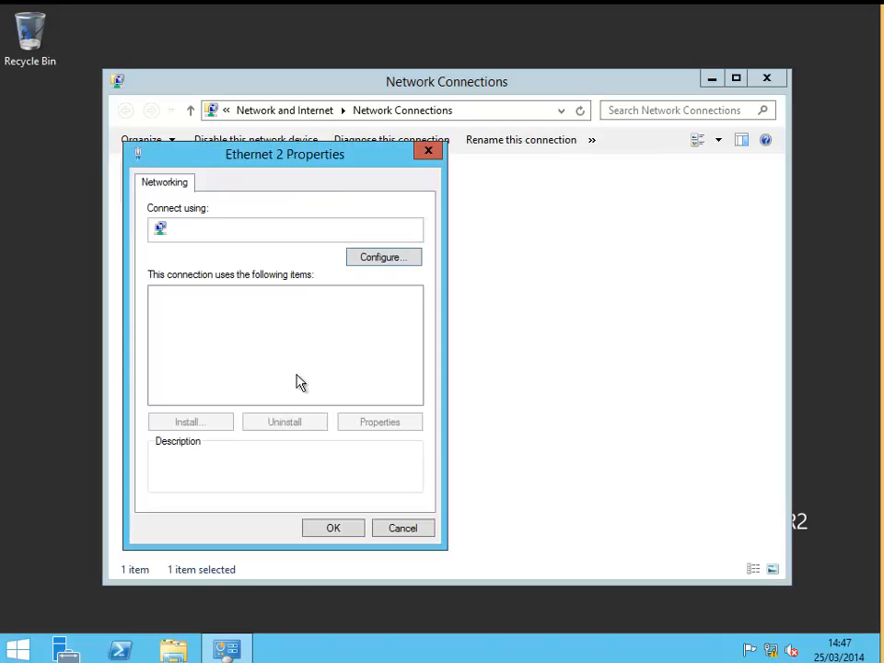
click(324, 403)
double_click(324, 402)
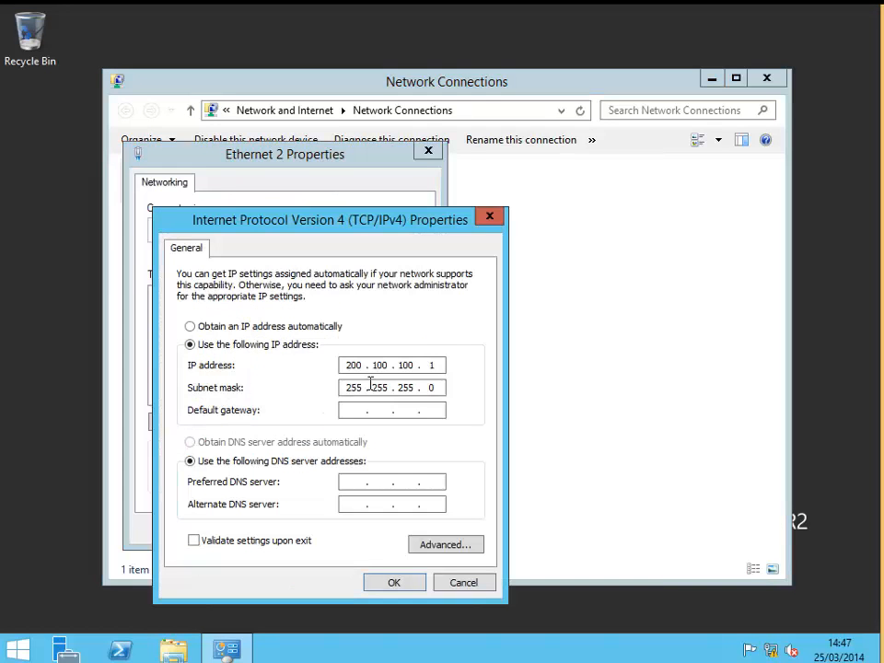
drag(342, 365, 371, 366)
click(410, 366)
click(413, 584)
click(350, 531)
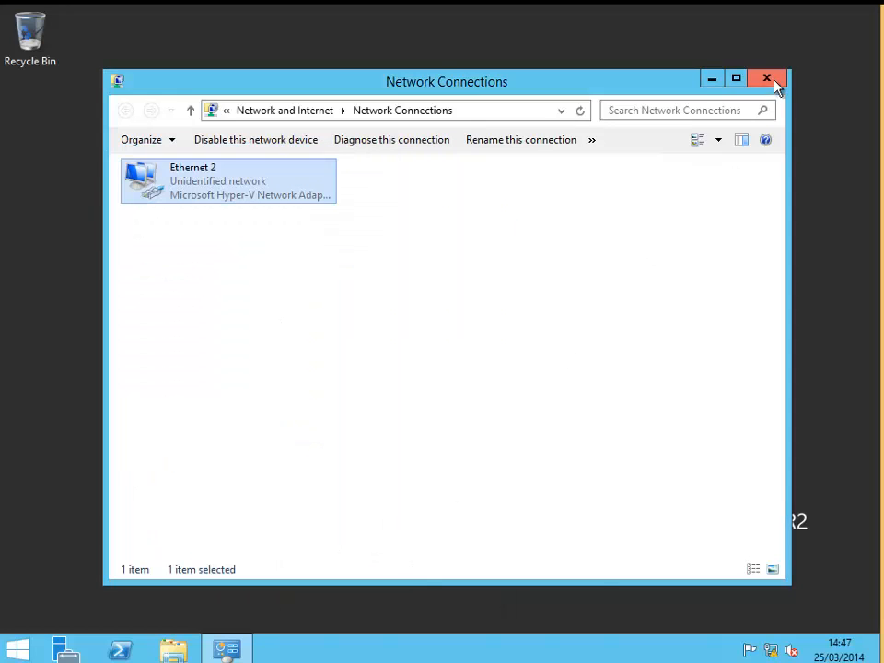
click(774, 81)
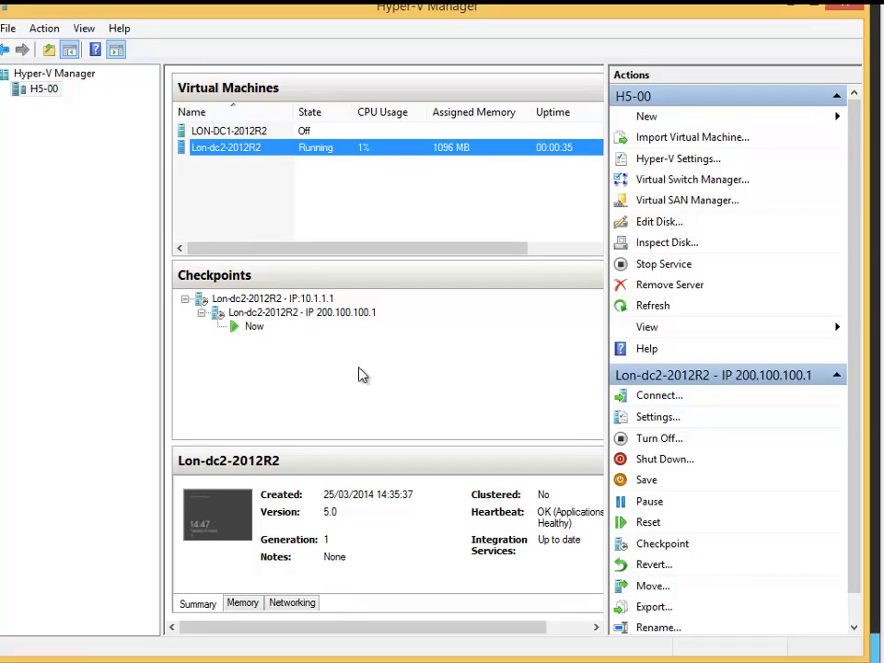
Examine the checkpoint tree entries and the context menus of both checkpoints.
click(269, 299)
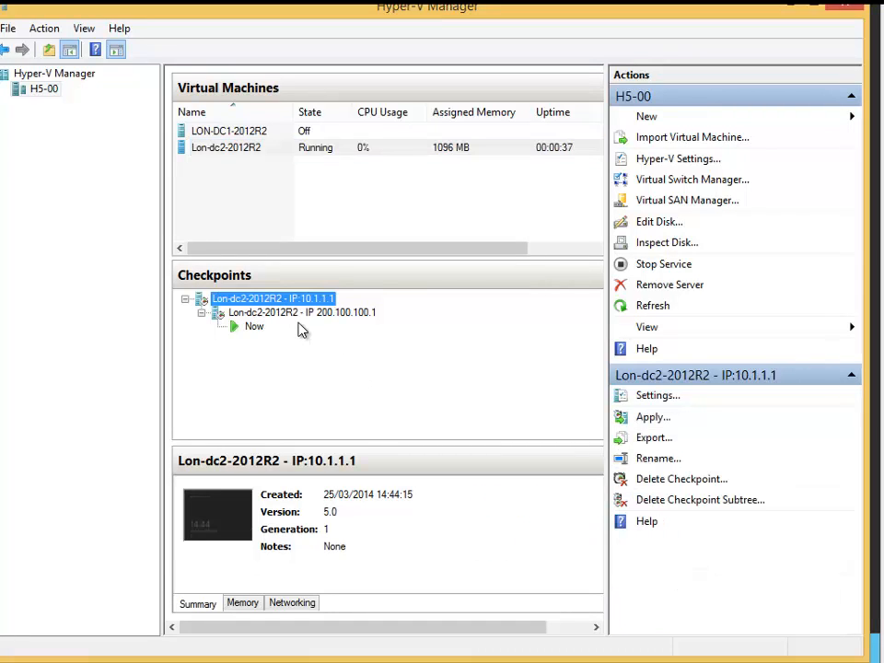
click(329, 326)
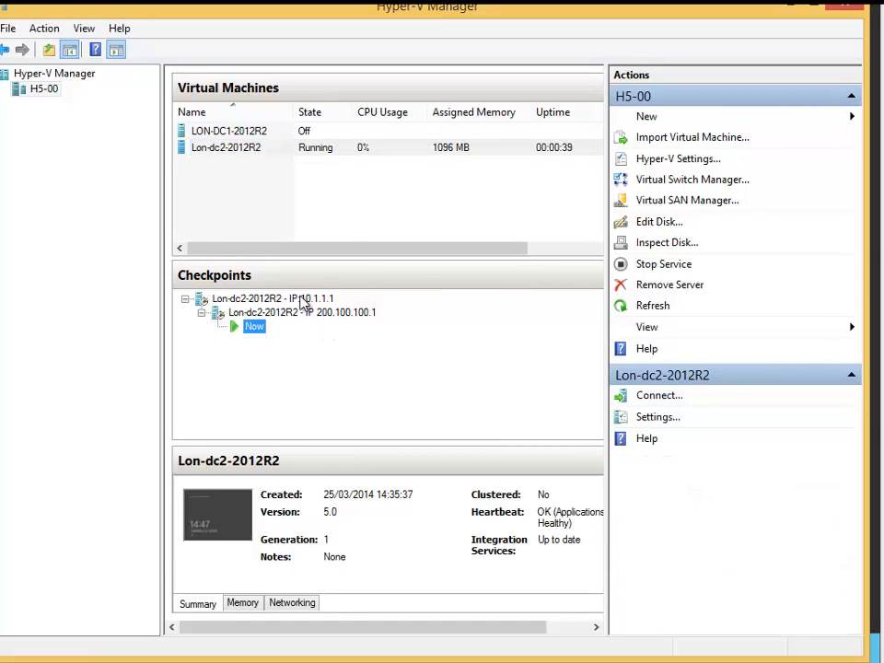
click(300, 300)
click(354, 314)
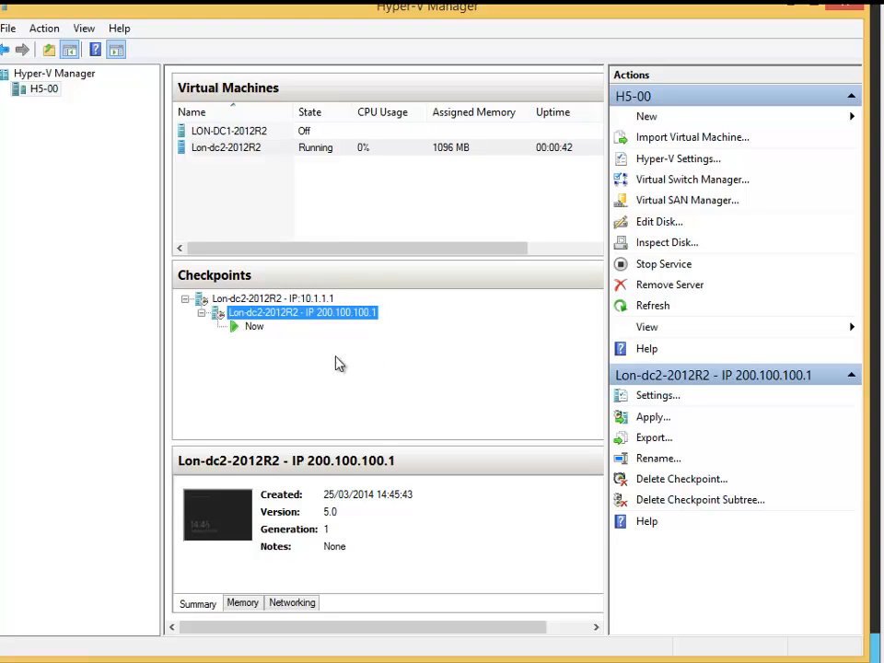
click(276, 300)
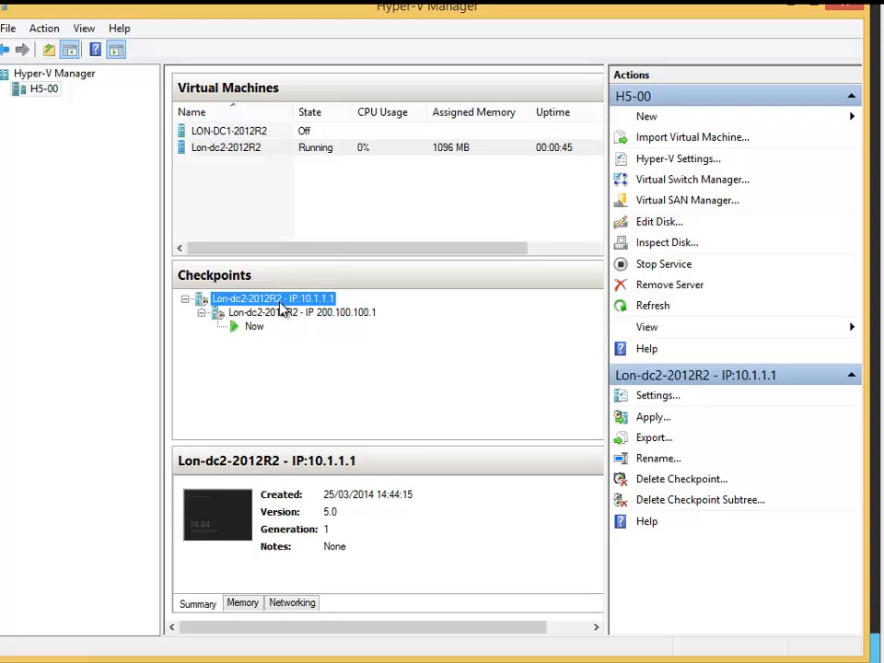
right_click(282, 301)
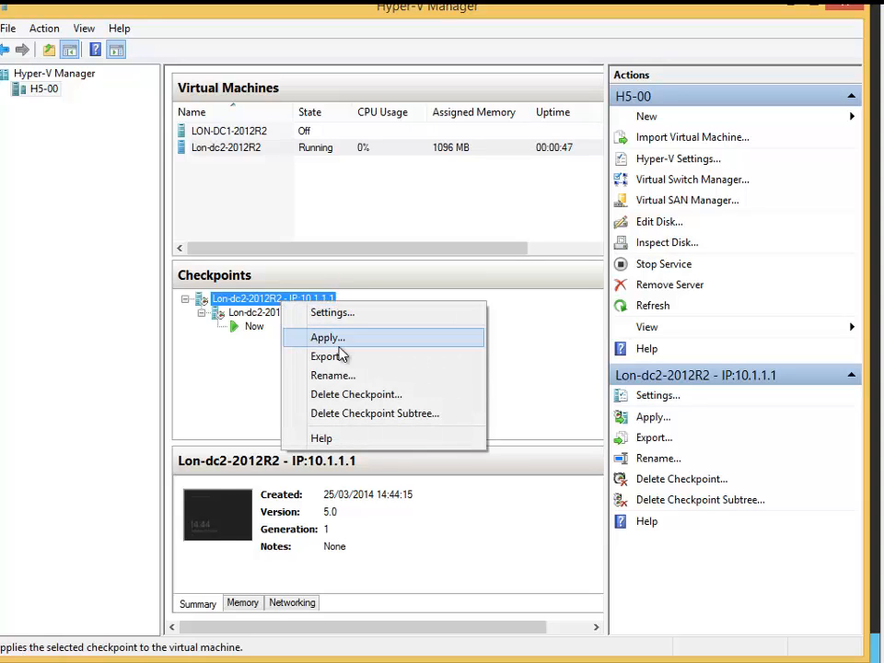
click(233, 385)
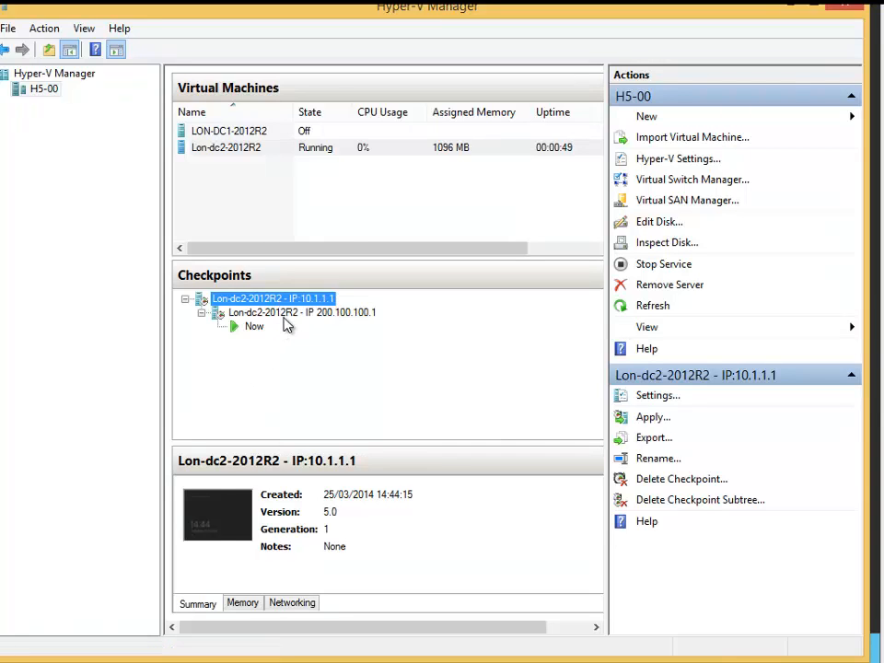
click(356, 315)
right_click(361, 315)
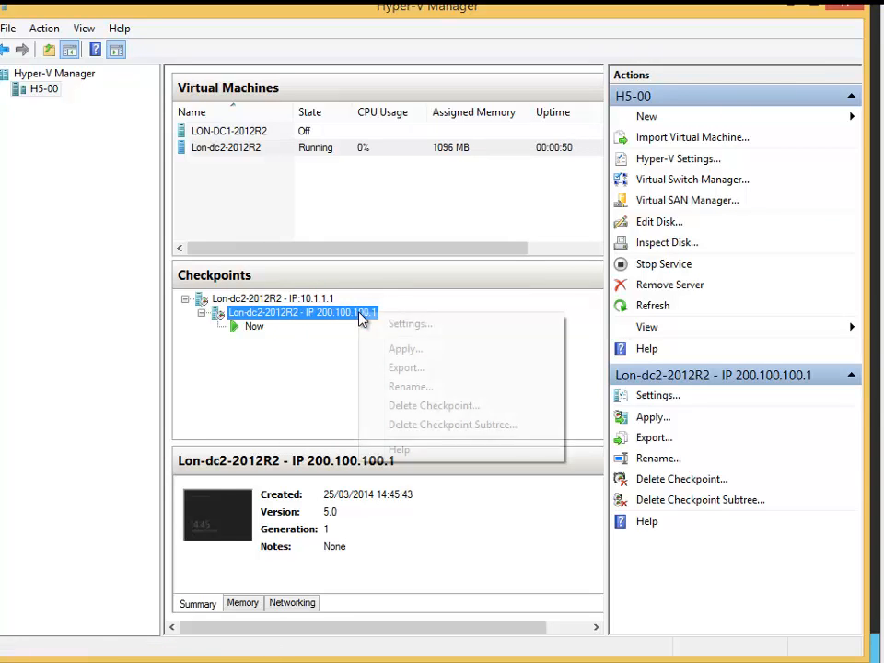
click(273, 400)
Rename the 10.1.1.1 checkpoint by appending DNS INSTALLED to its name.
click(309, 300)
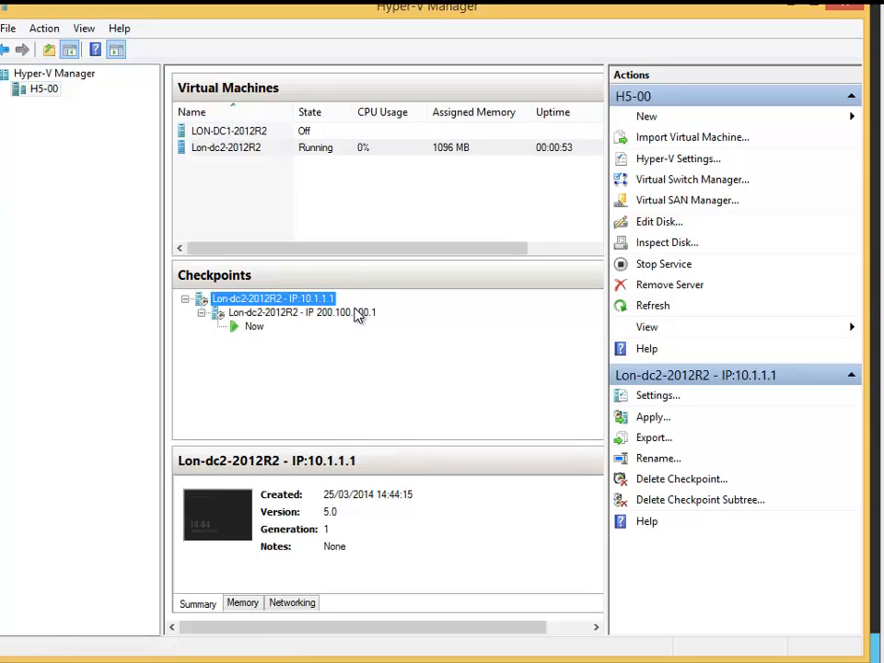
click(313, 300)
click(343, 299)
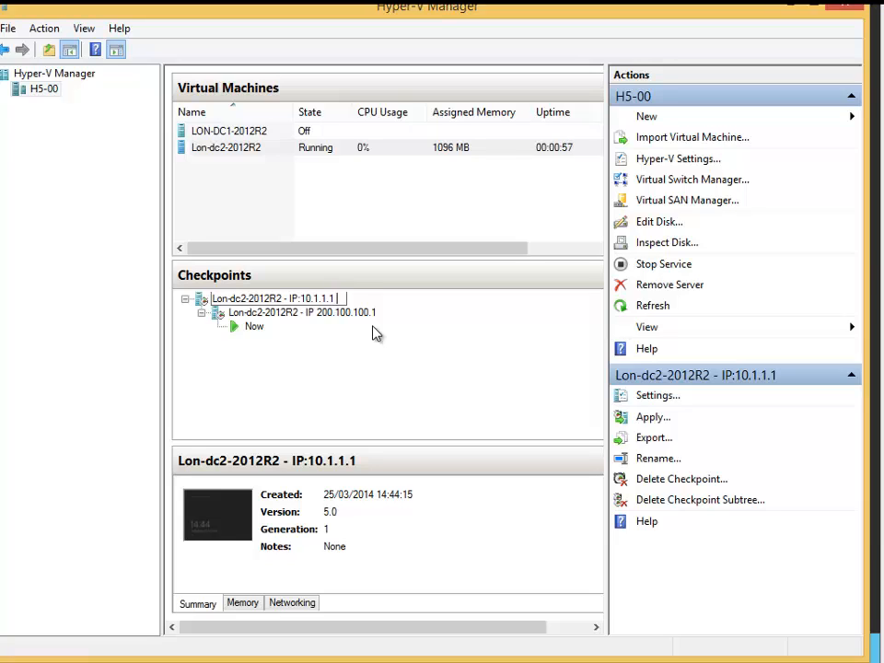
text(DNS INSTALLED)
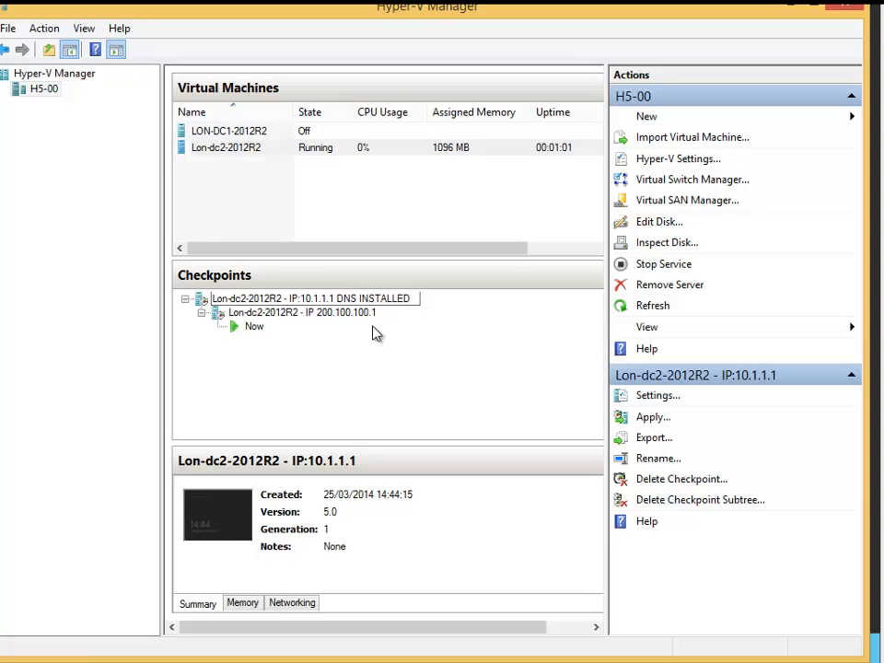
Rename the 200.100.100.1 checkpoint by appending DNS DELETED to its name.
click(359, 316)
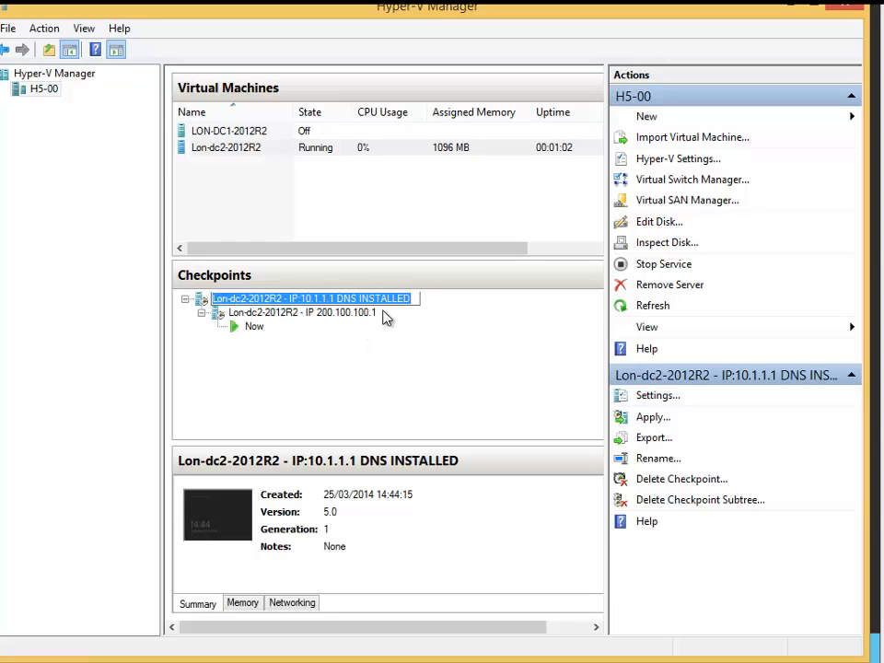
click(365, 315)
click(366, 316)
click(383, 312)
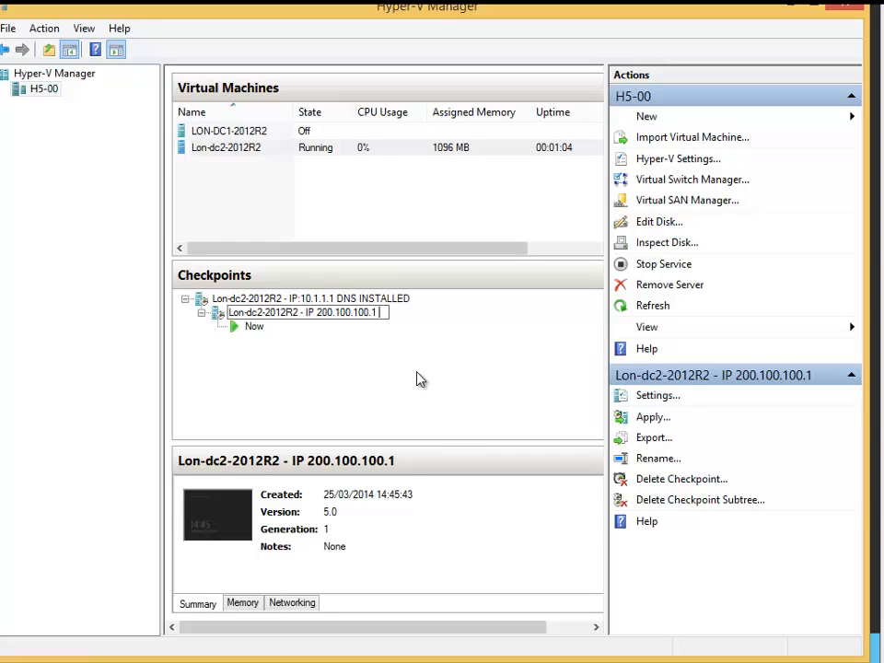
text(DNS DELETED)
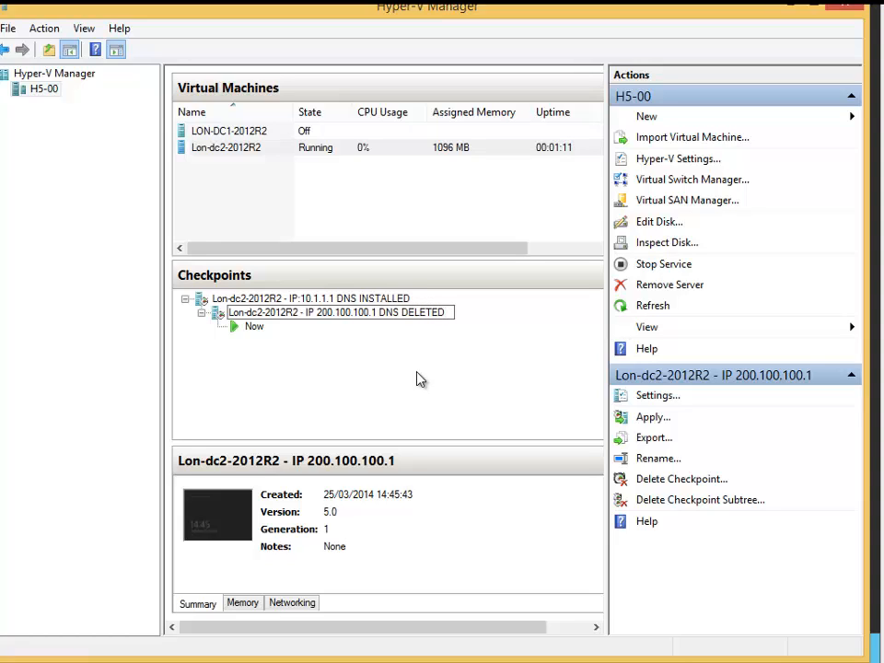
key(Return)
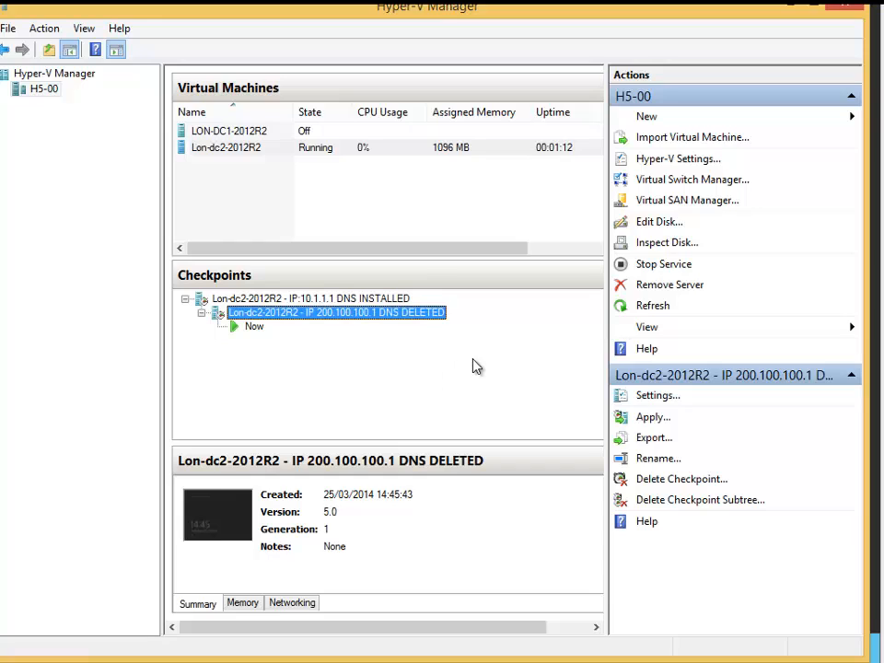
Review the renamed checkpoints by selecting each in the checkpoint tree and toggling the Checkpoints pane.
click(348, 302)
click(352, 314)
click(358, 278)
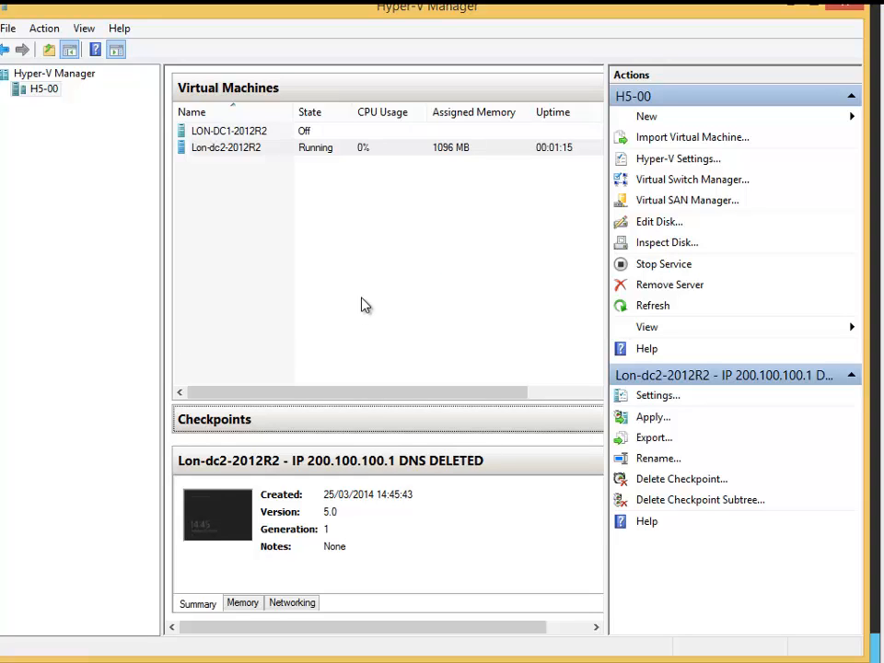
click(364, 420)
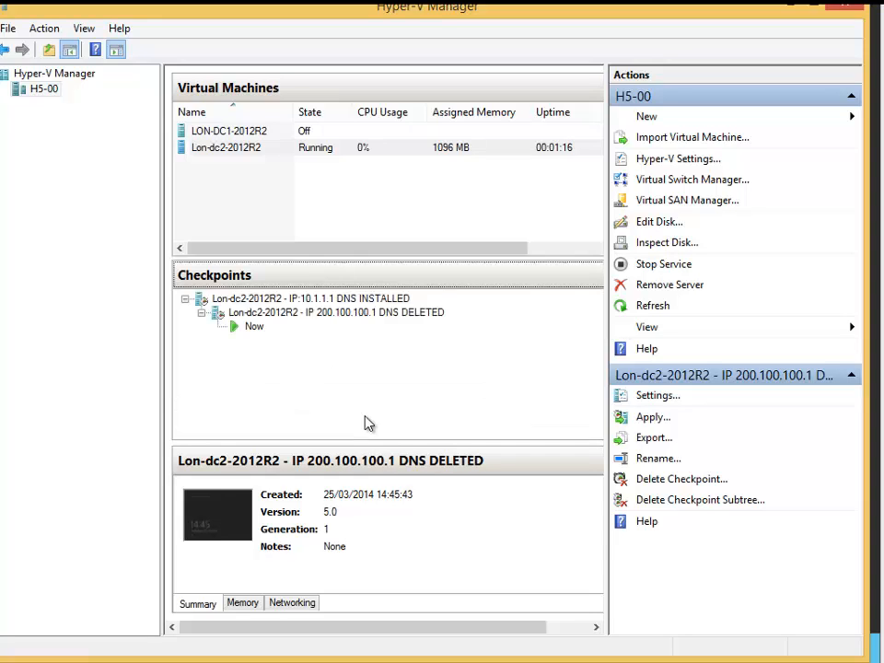
click(384, 301)
click(387, 314)
click(387, 300)
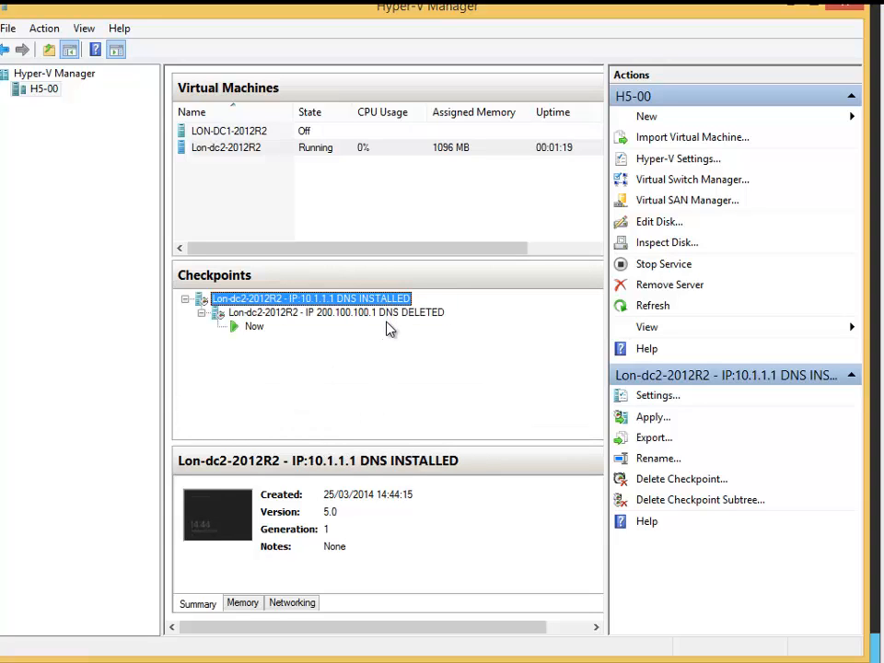
click(390, 315)
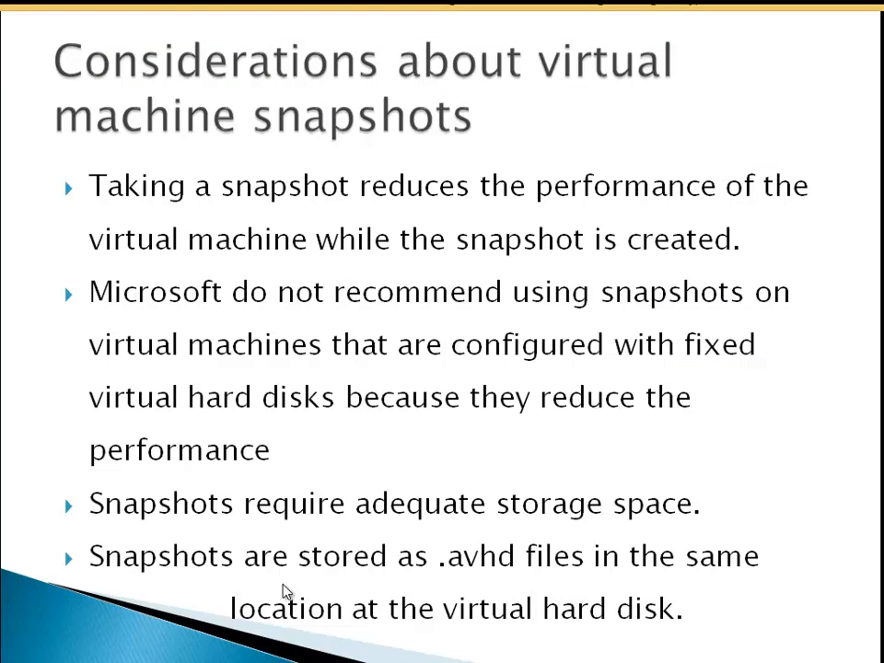
click(293, 557)
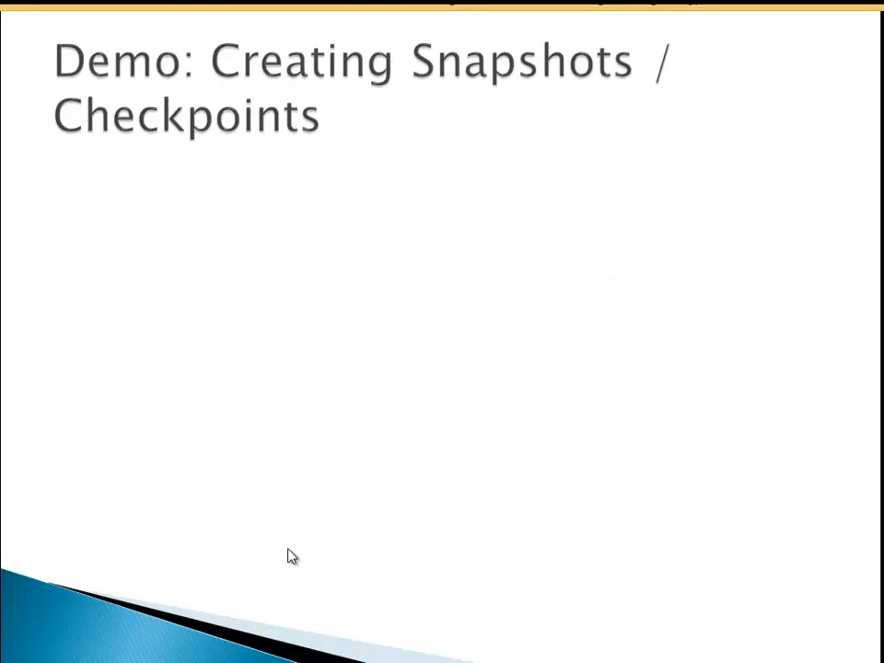